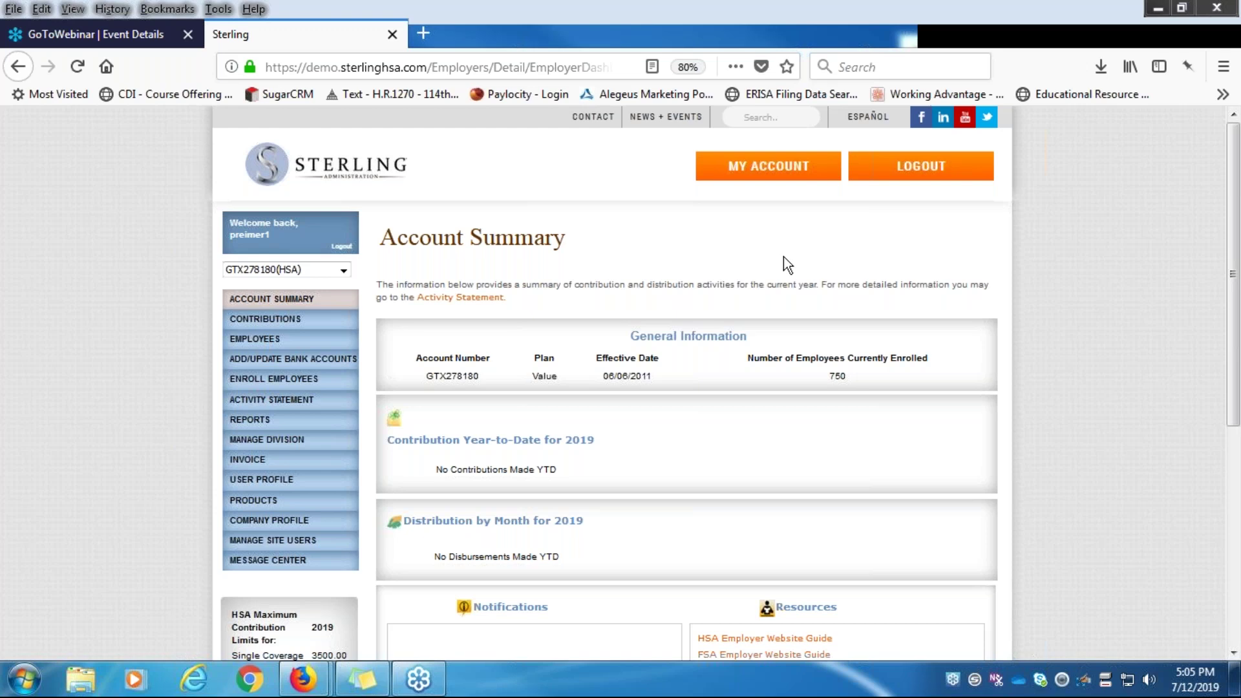
Bring up the Add New Bank Account form, review it, then go to the Contributions page.
left_click(284, 366)
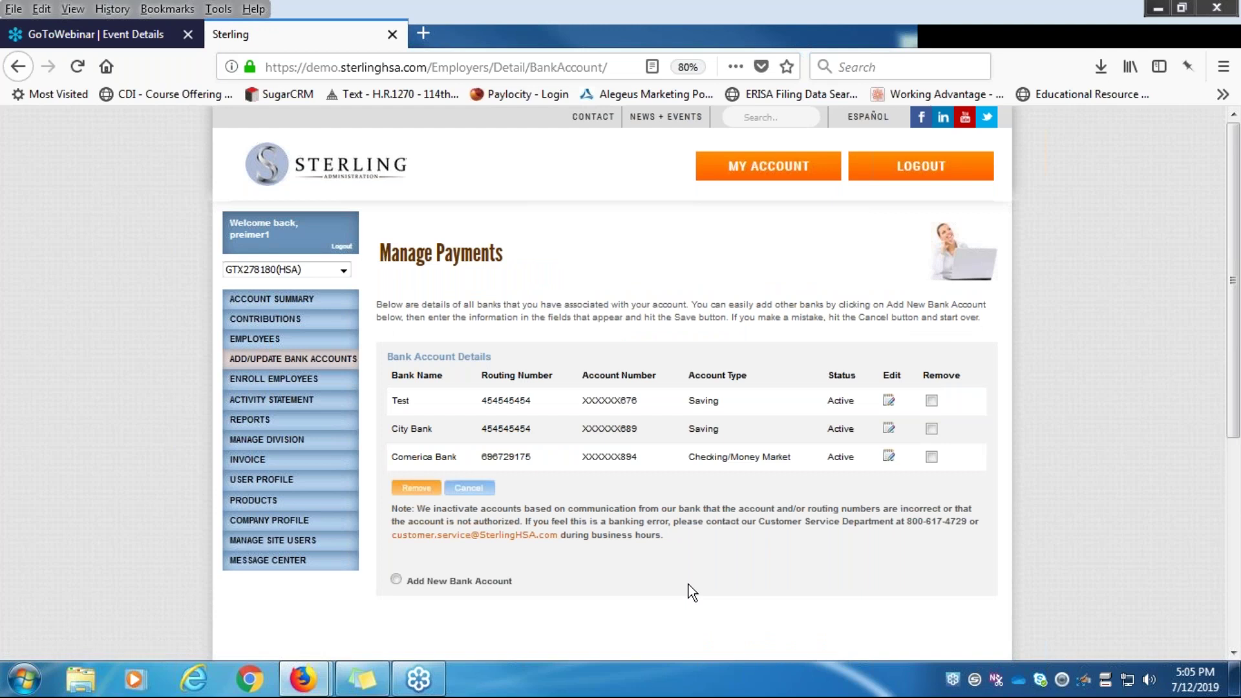
left_click(395, 580)
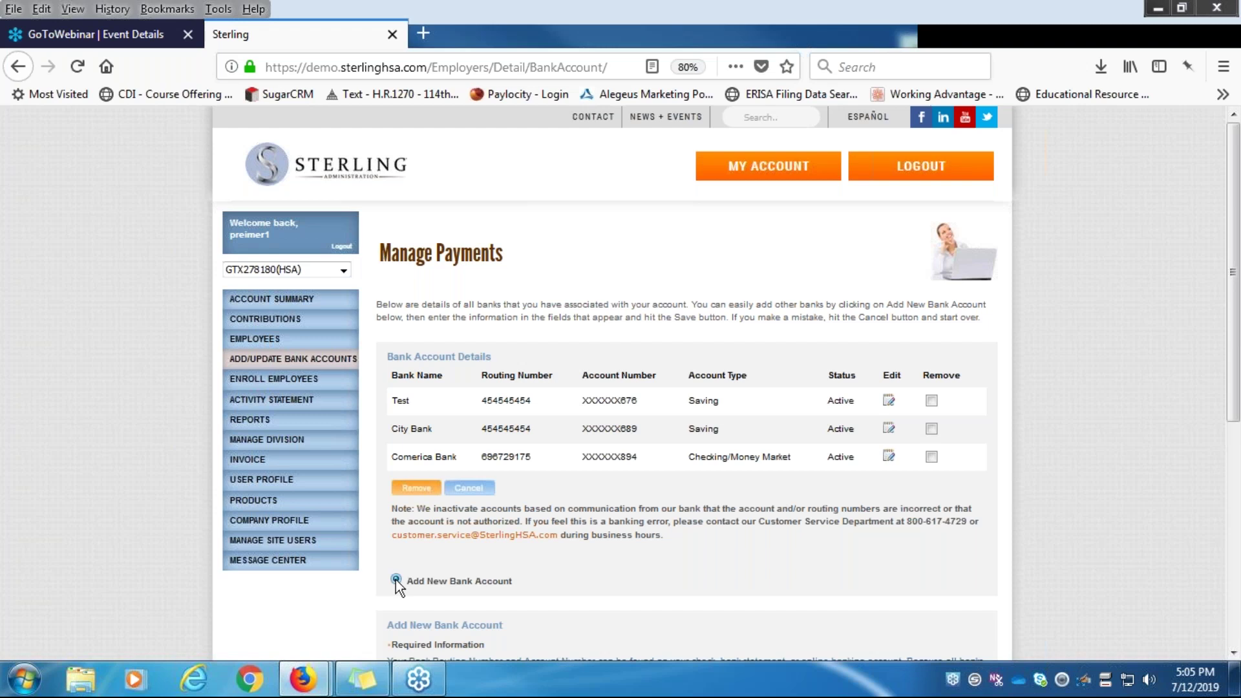
scroll(395, 580, "down", 1)
scroll(611, 388, "down", 3)
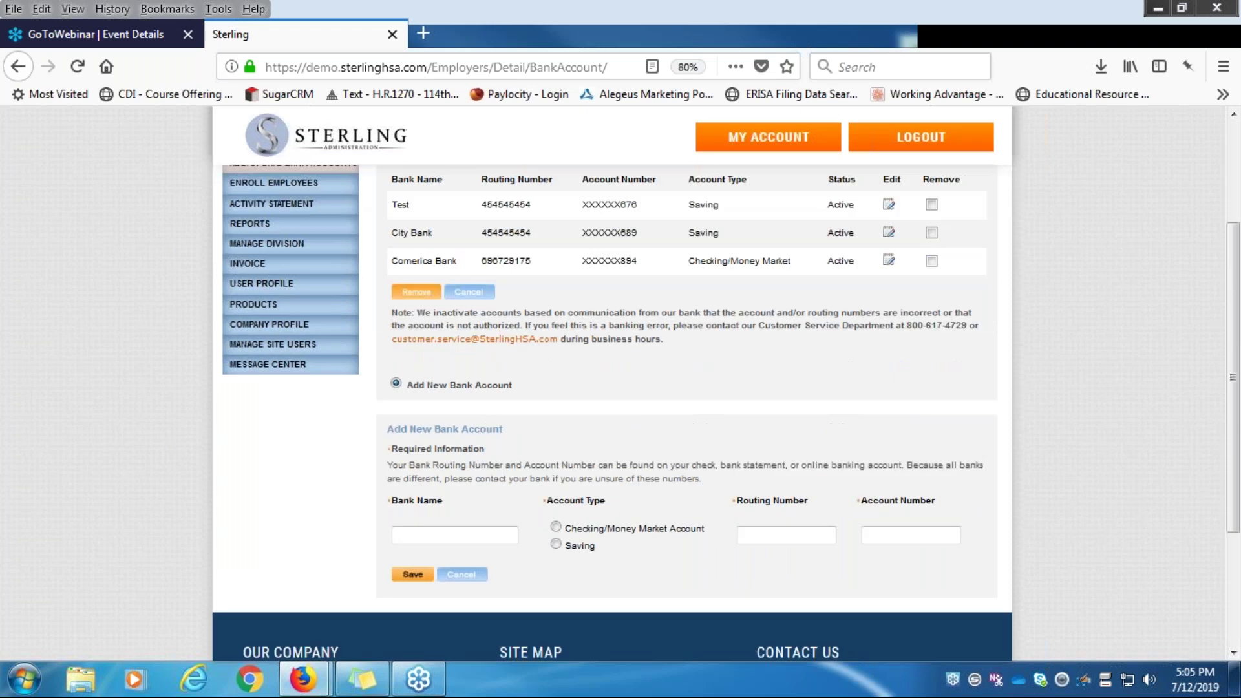
scroll(323, 453, "up", 3)
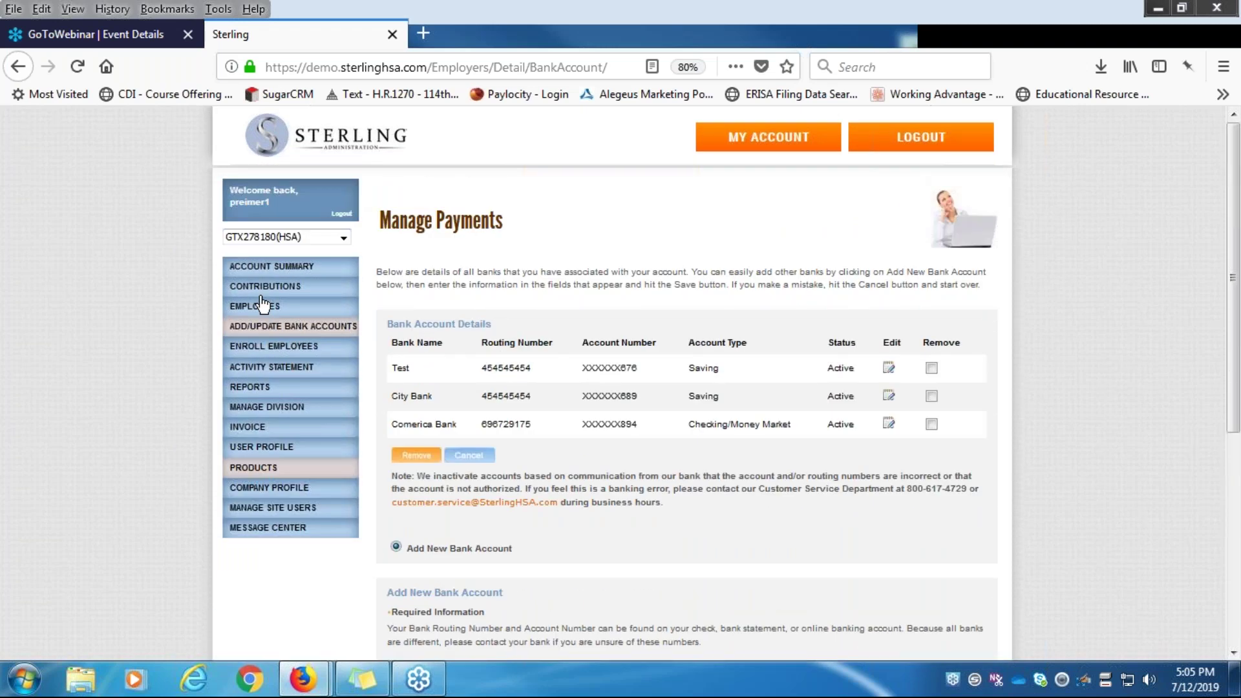
scroll(262, 304, "up", 1)
left_click(267, 320)
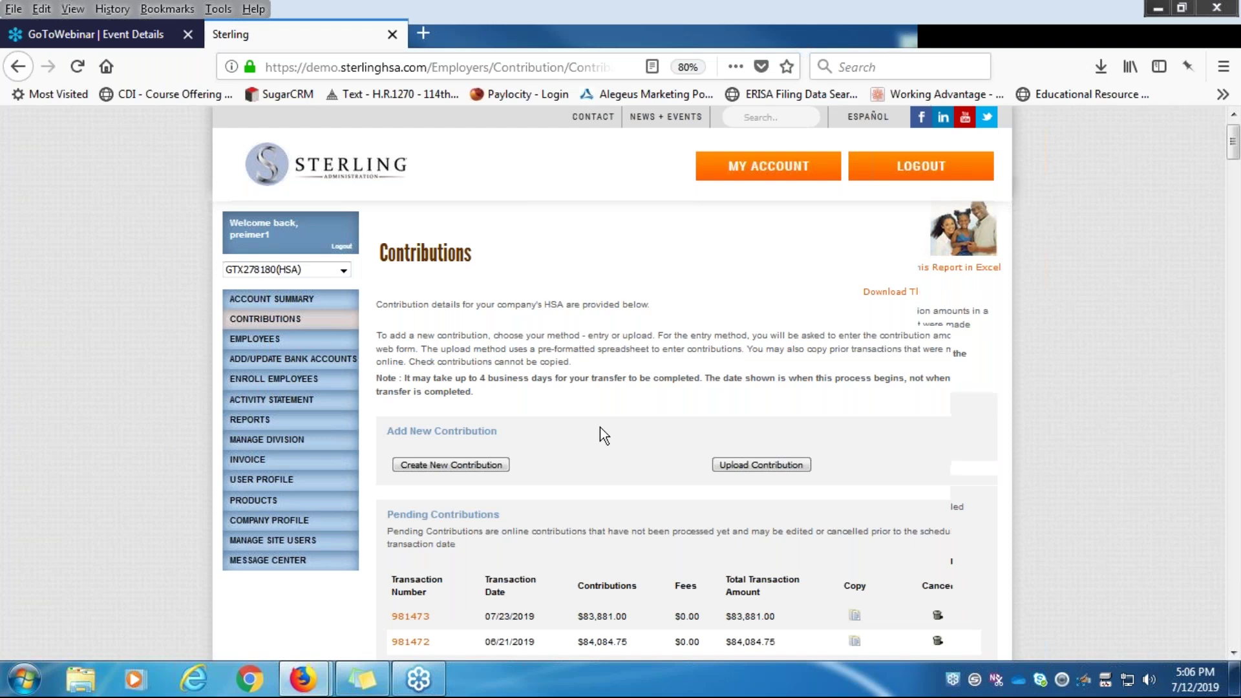
Scroll through pending contributions dated 01/15/2019 through 07/23/2019 on the Contributions page.
scroll(600, 428, "down", 3)
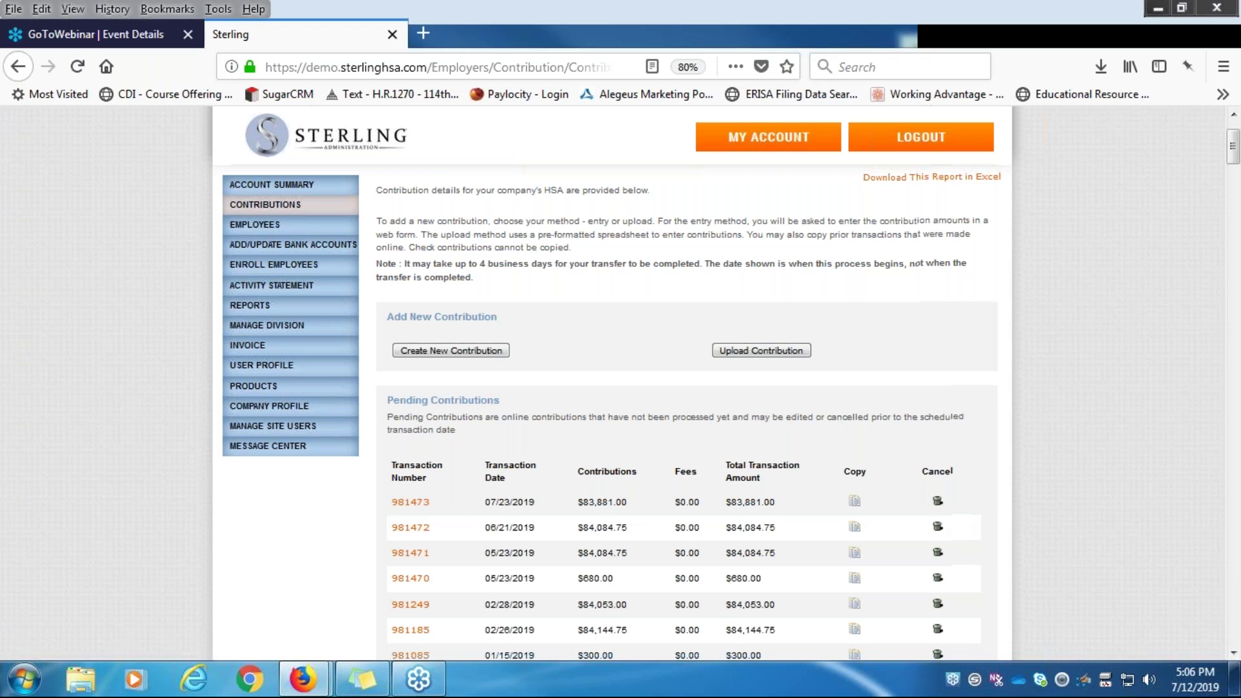
scroll(687, 413, "down", 5)
scroll(687, 413, "down", 3)
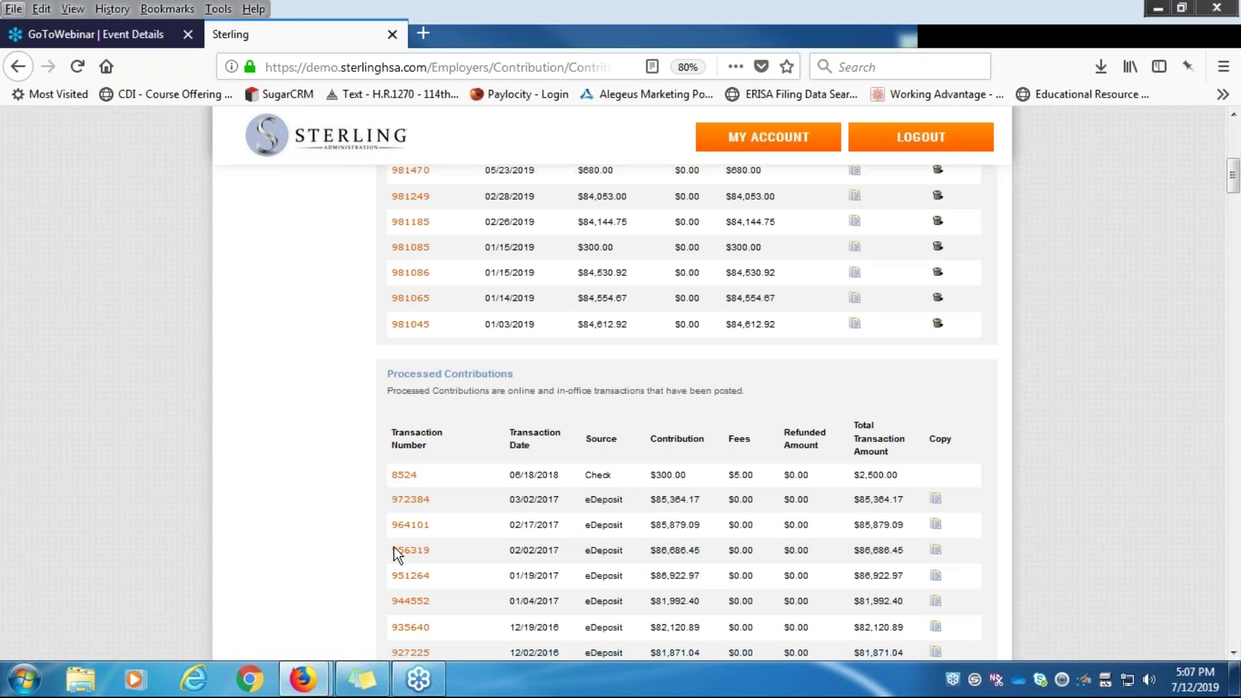
scroll(679, 414, "down", 5)
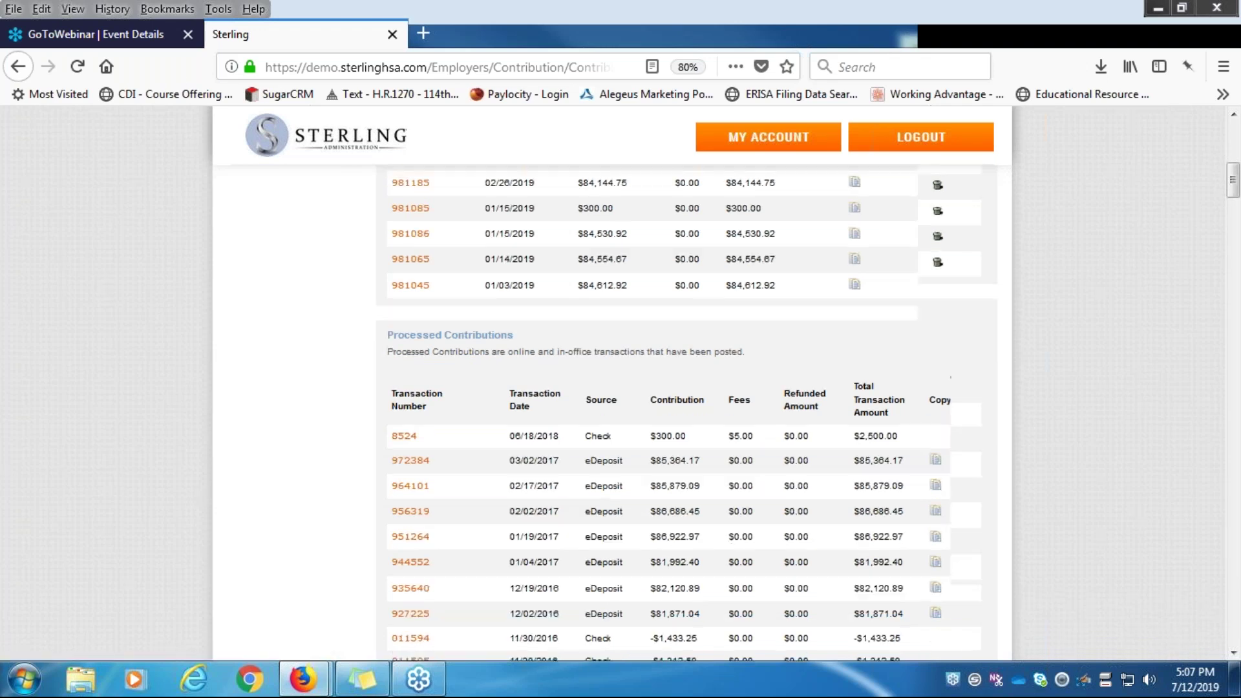
scroll(679, 414, "down", 1)
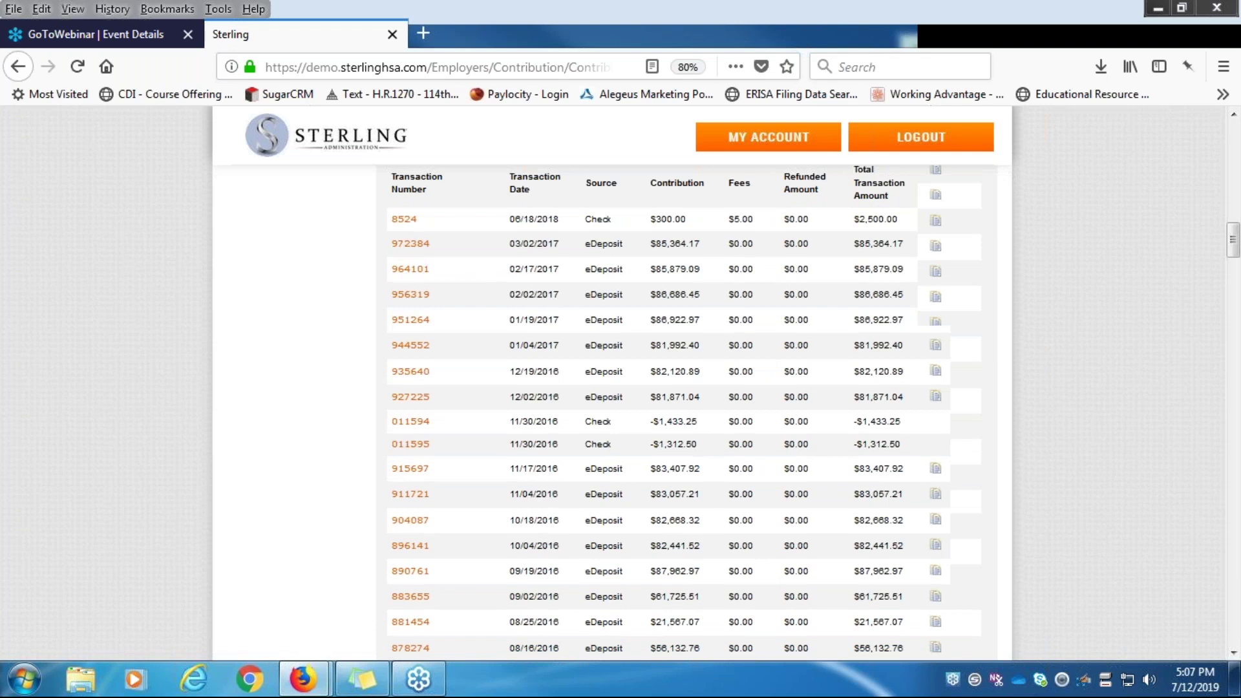
scroll(325, 504, "down", 5)
scroll(326, 503, "down", 10)
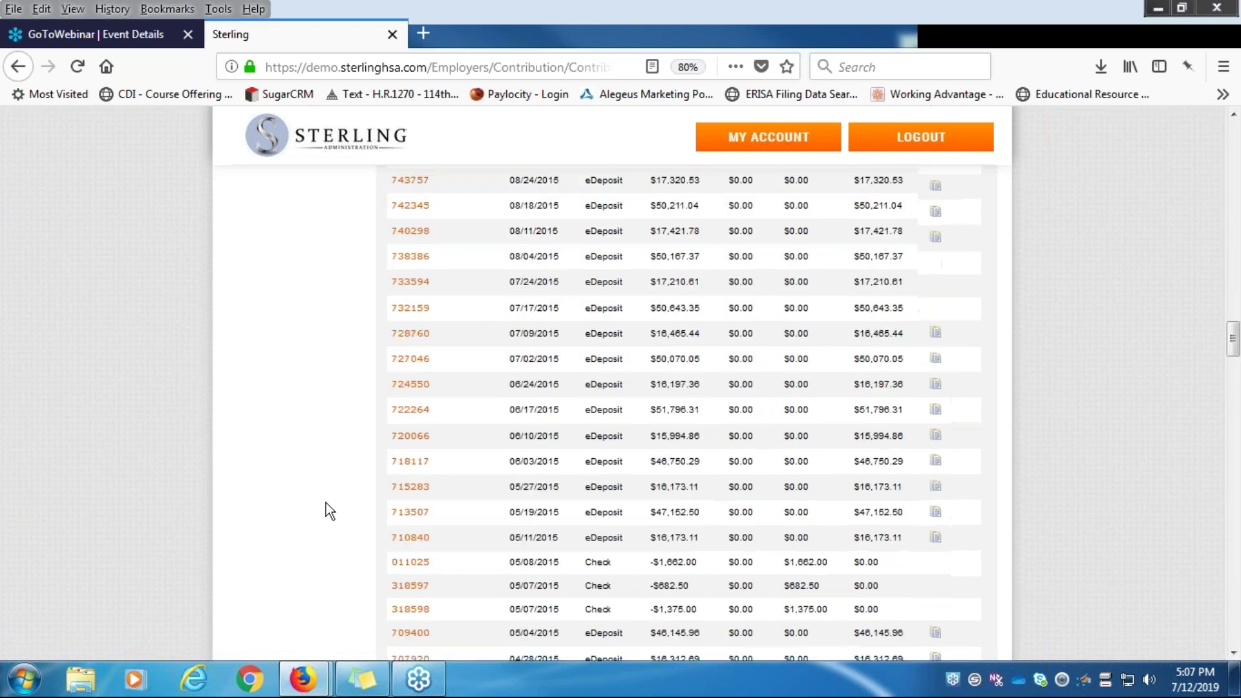
scroll(326, 503, "down", 15)
scroll(326, 502, "down", 10)
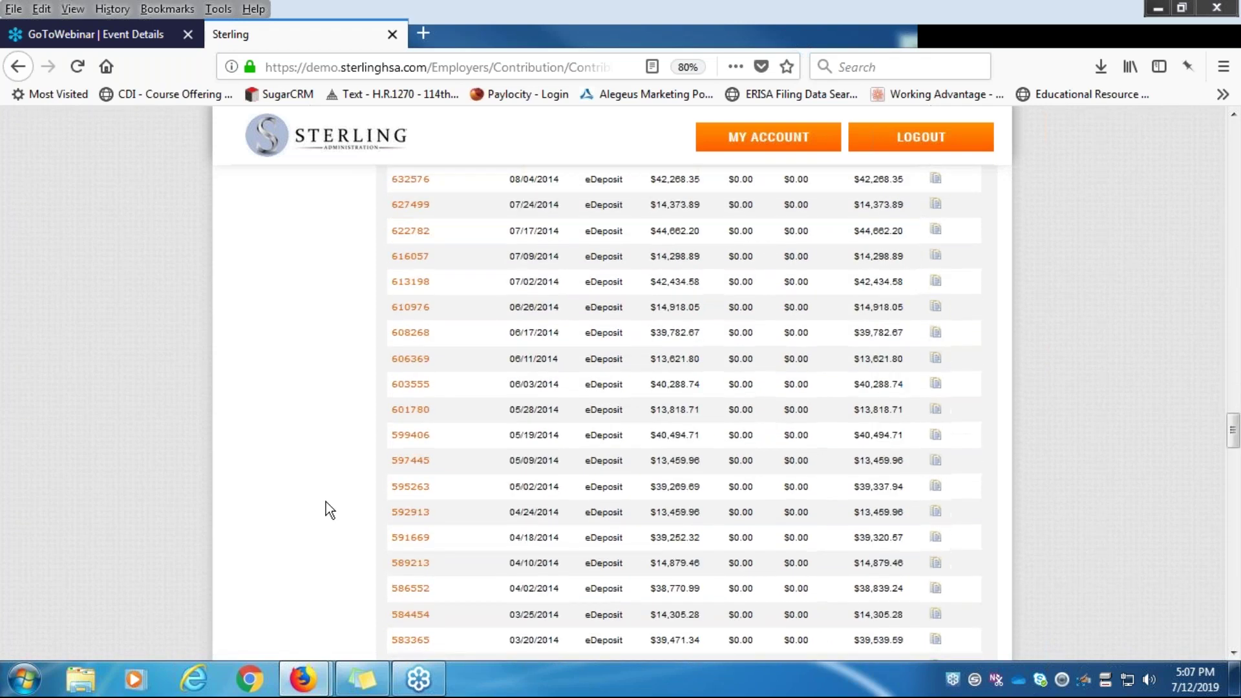
scroll(326, 502, "down", 8)
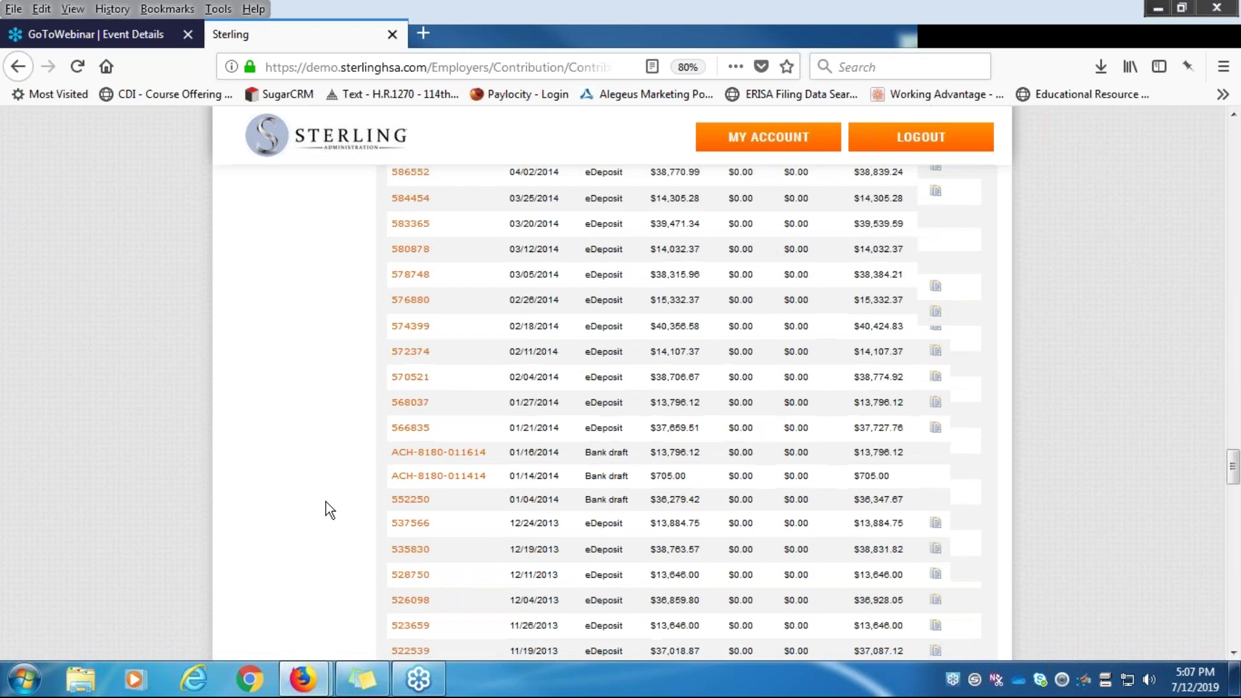
scroll(326, 501, "down", 10)
scroll(326, 501, "down", 8)
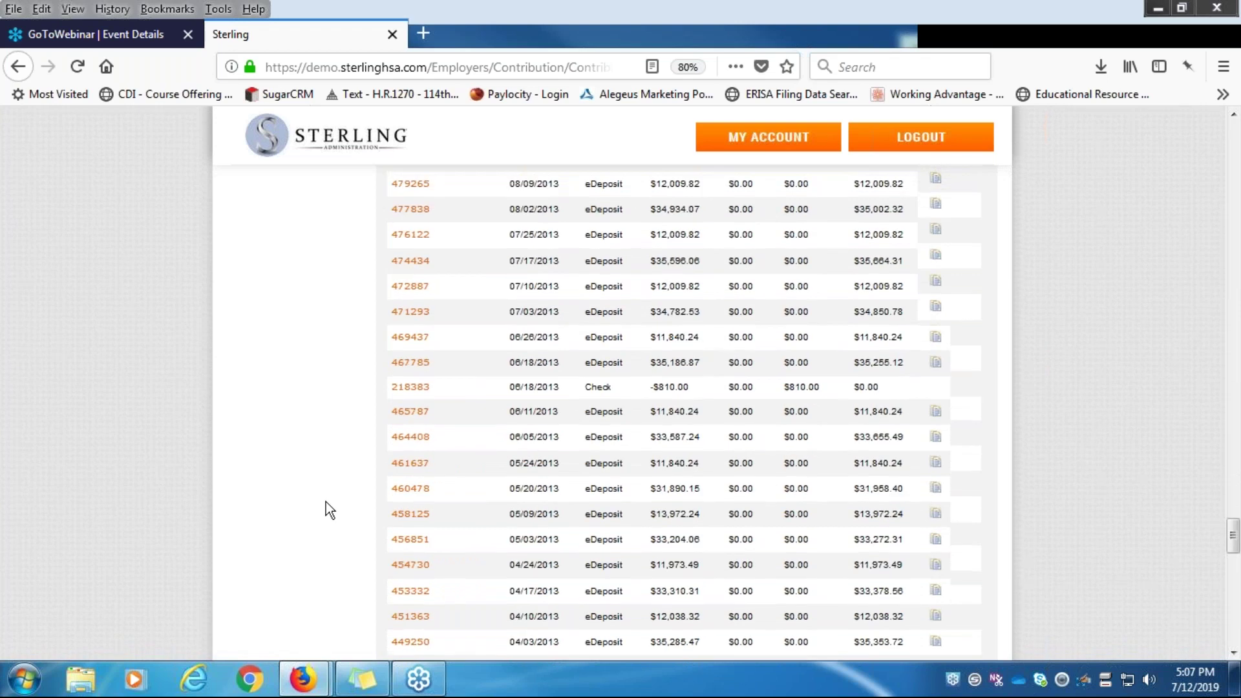
scroll(326, 502, "down", 10)
scroll(326, 502, "down", 7)
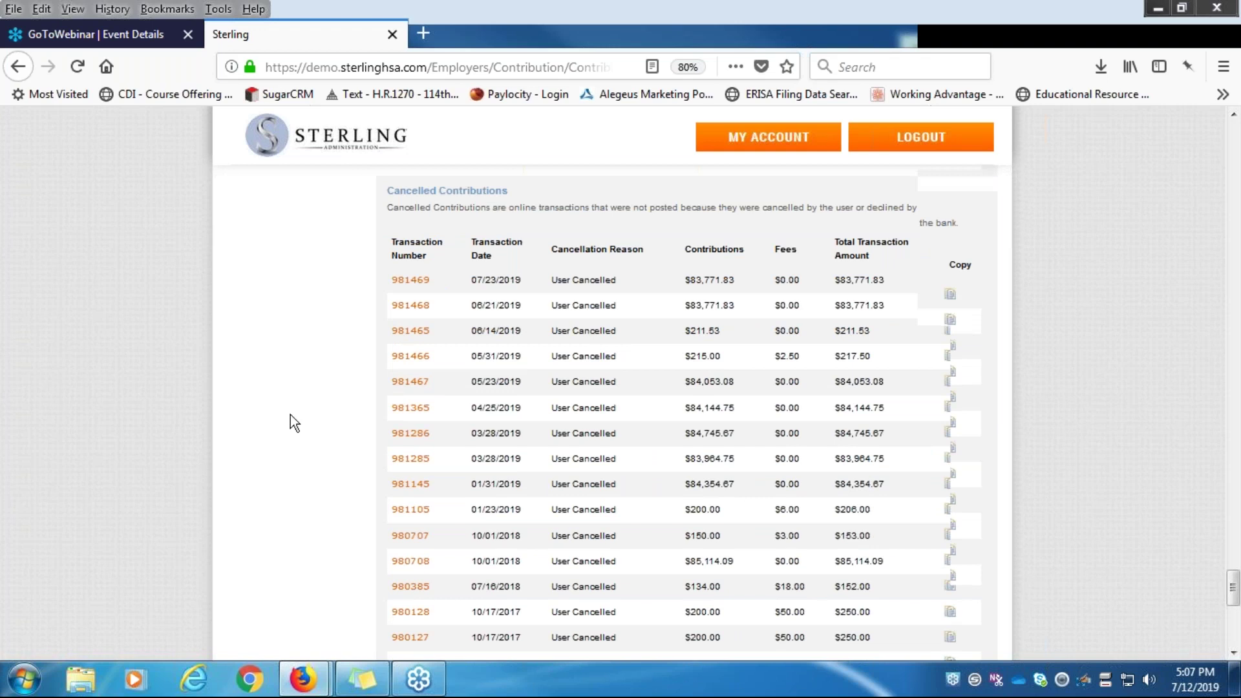
scroll(290, 415, "up", 1)
scroll(290, 415, "up", 10)
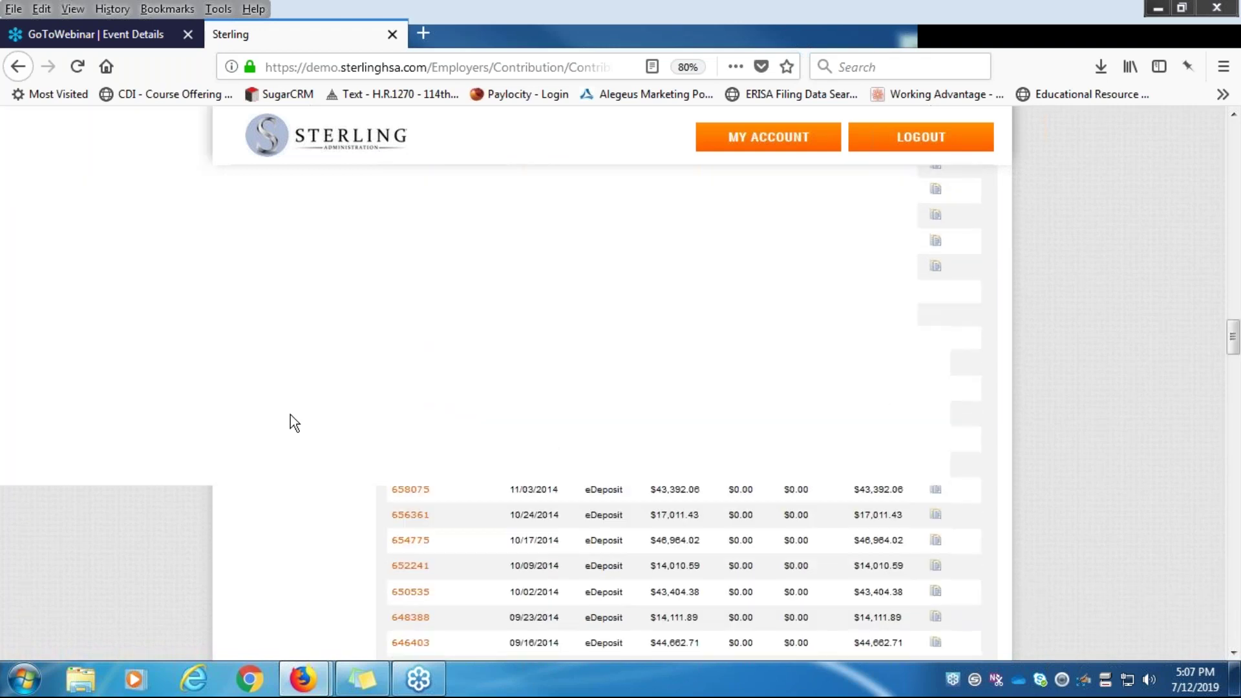
scroll(289, 411, "up", 10)
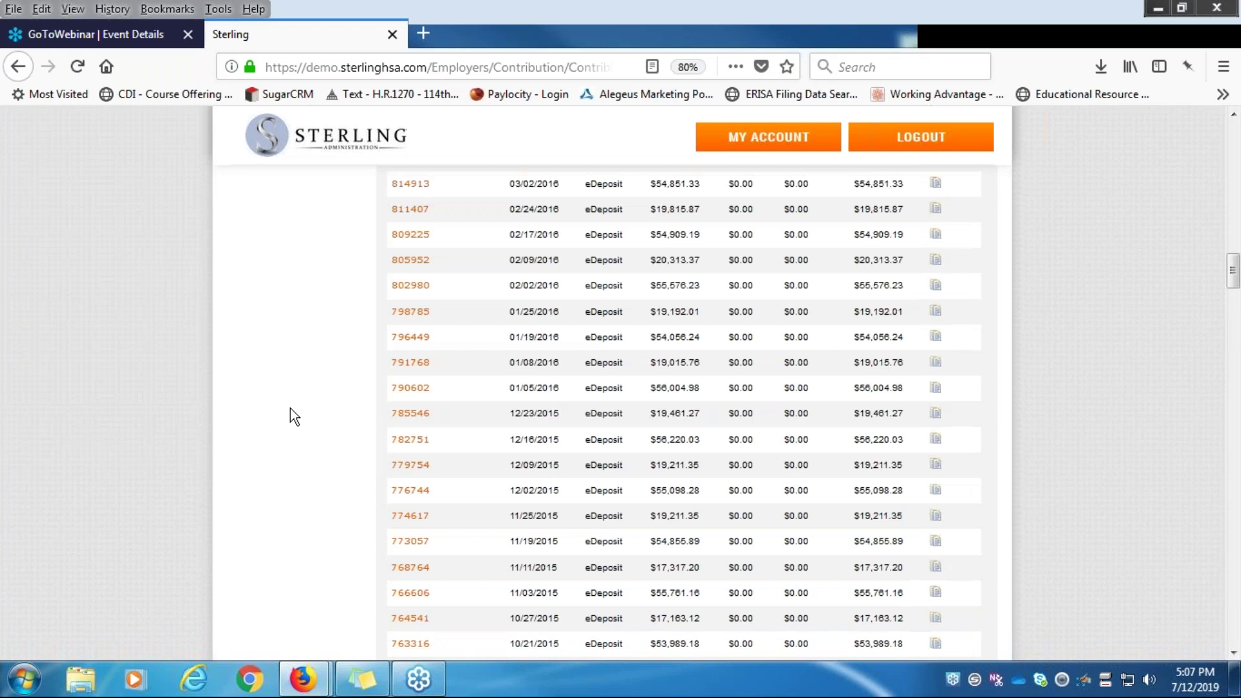
scroll(289, 409, "up", 10)
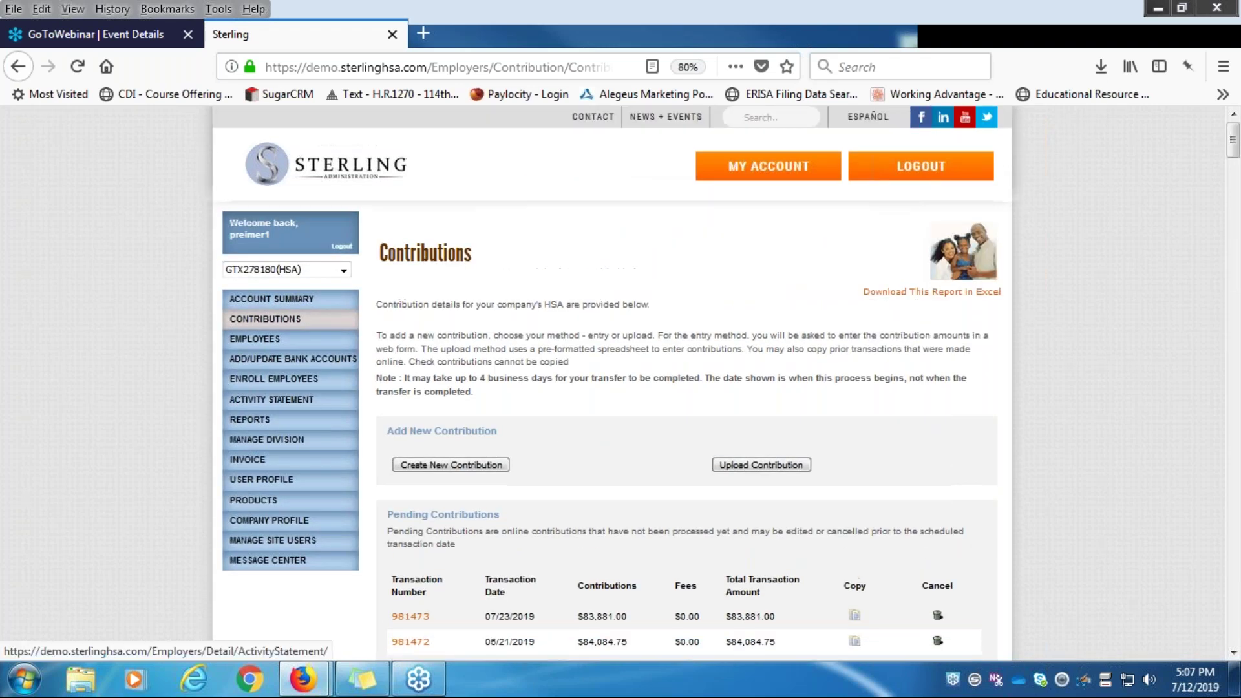
Start a new web contribution dated 07/15/2019 with 0.00 employer contribution for the first employee.
left_click(492, 467)
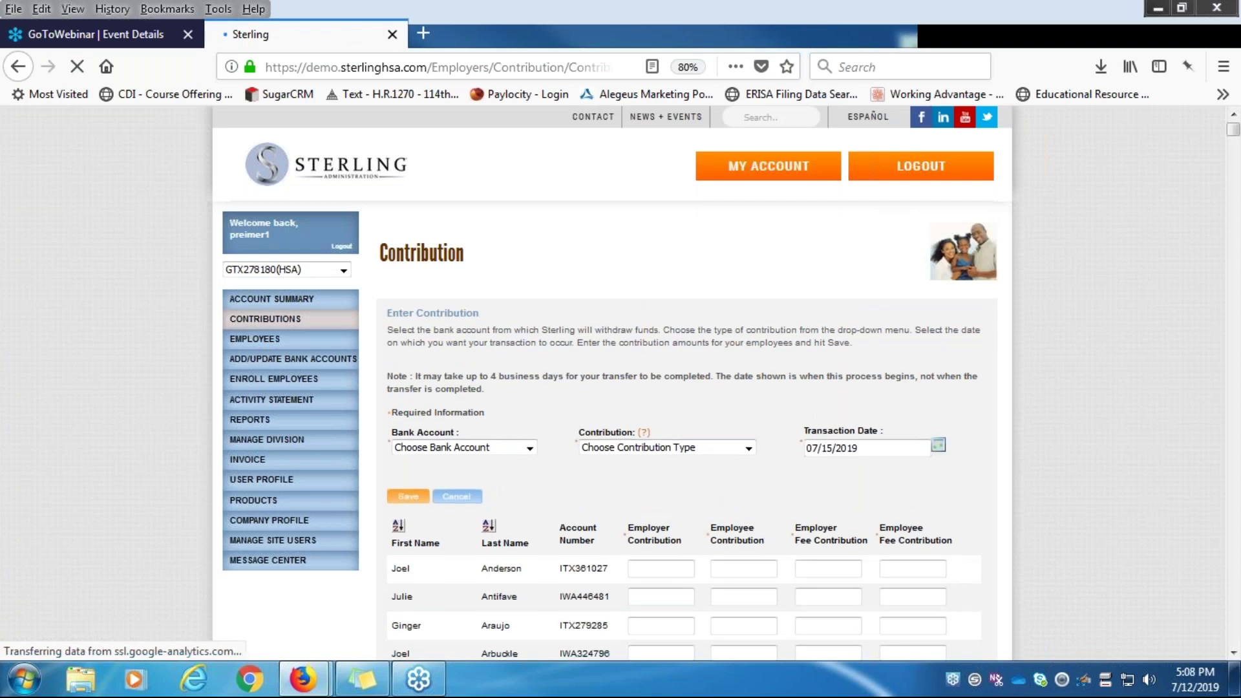
left_click(729, 572)
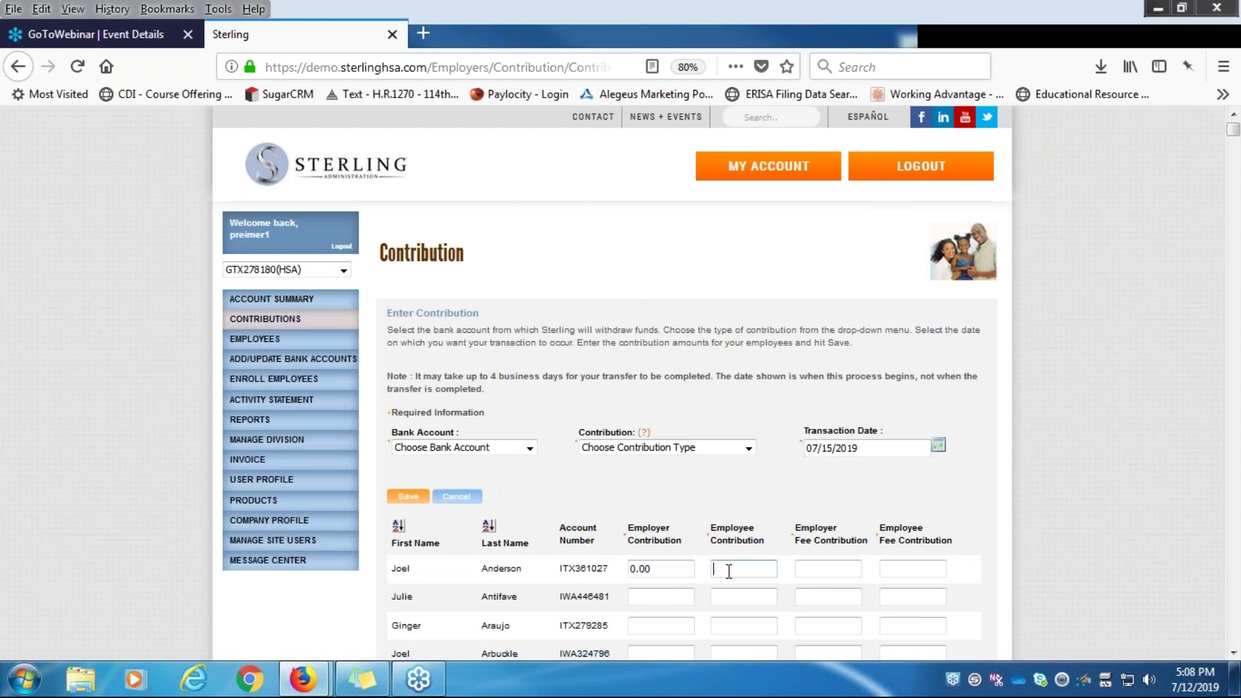
Fill the first employee's employee, employer fee and employee fee amounts with 0.00.
left_click(814, 569)
left_click(905, 568)
left_click(529, 448)
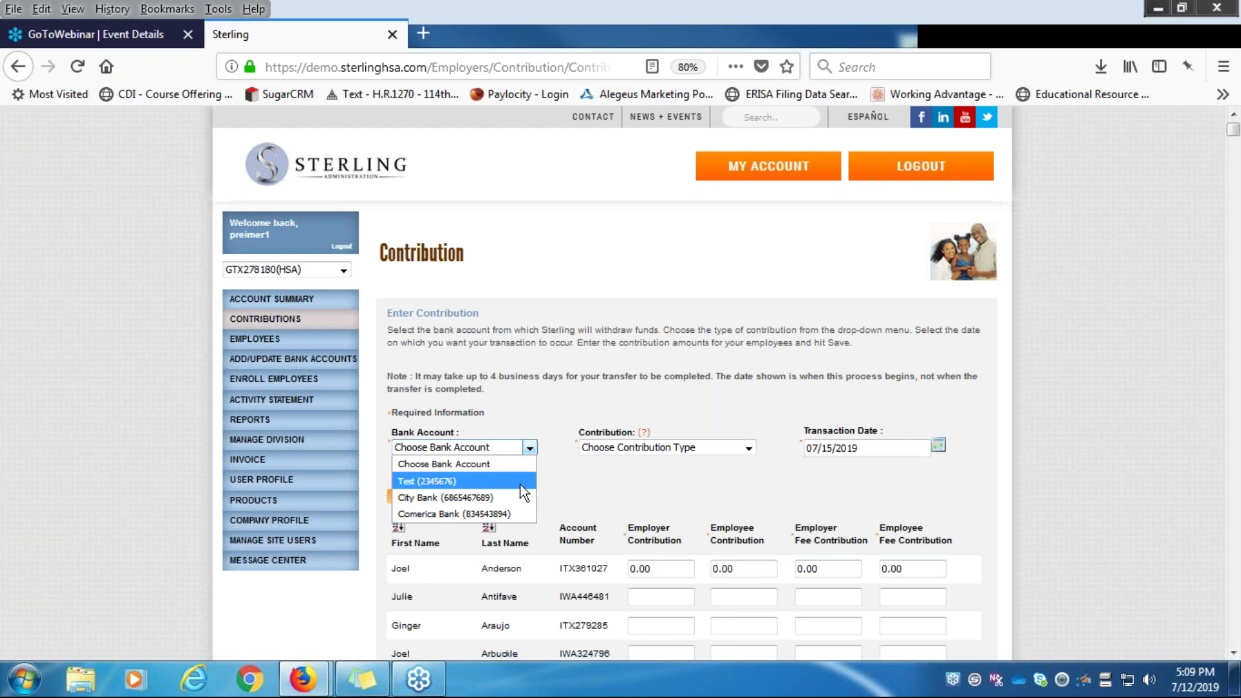
Choose the Test bank account as the contribution's funding source.
left_click(520, 485)
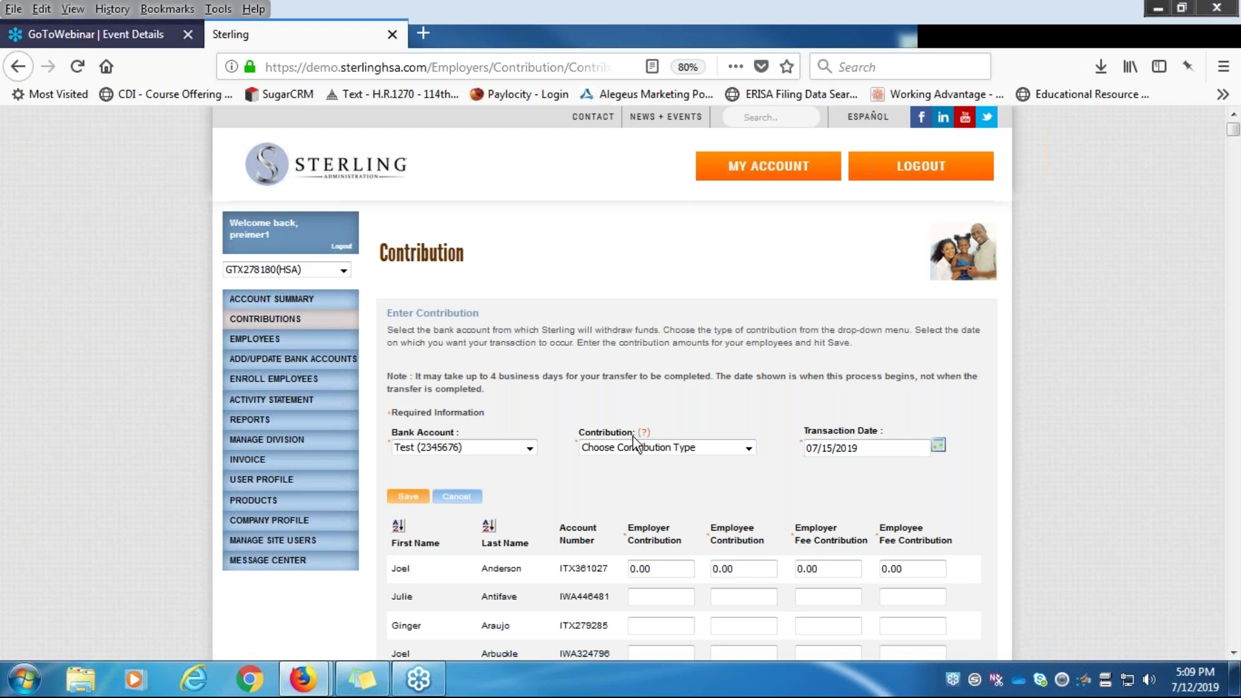
left_click(649, 446)
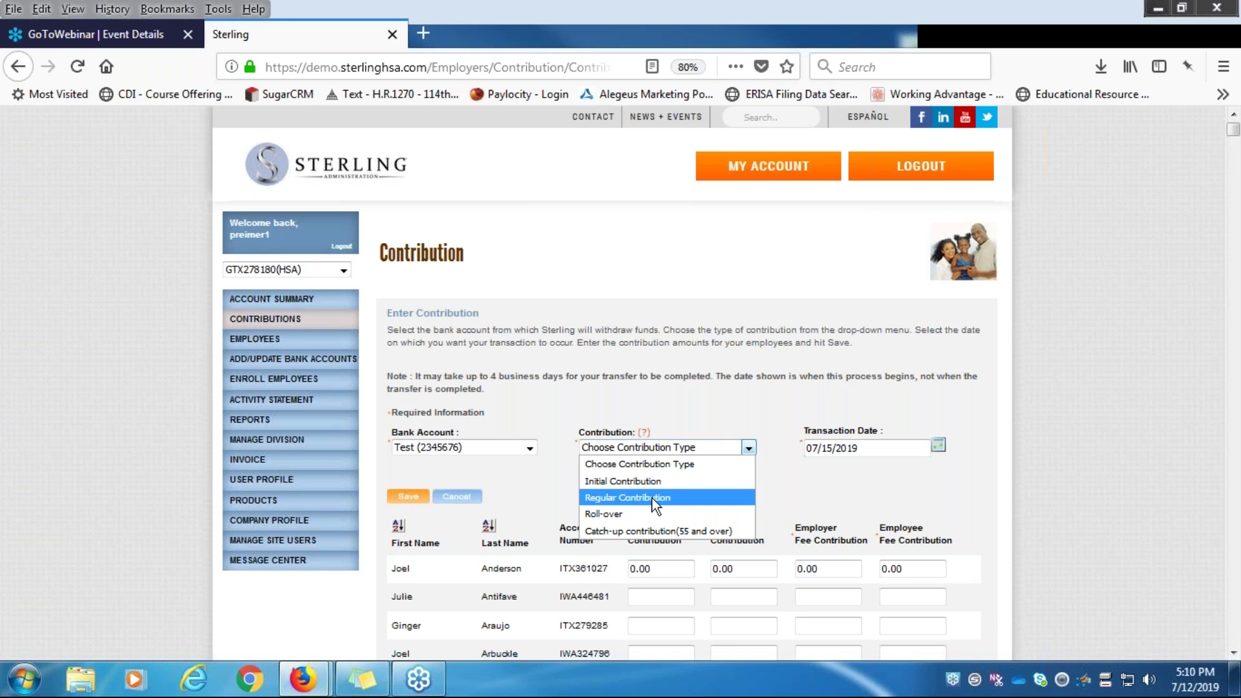
left_click(826, 463)
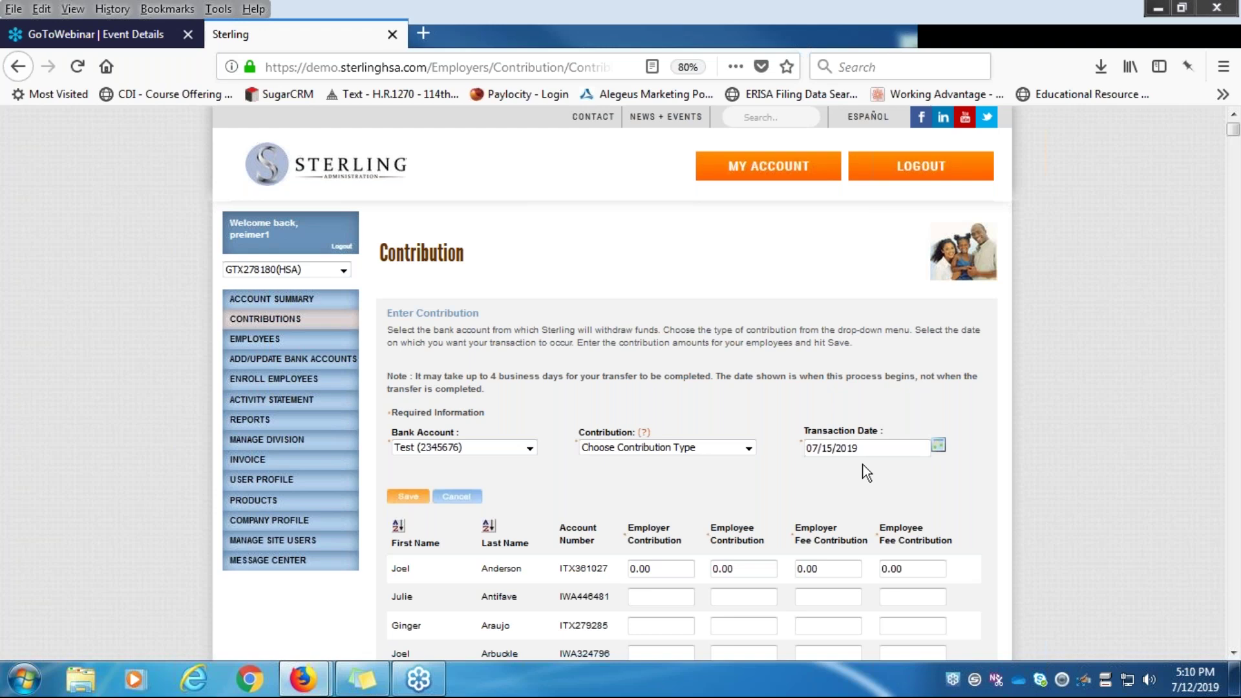
left_click_drag(864, 448, 802, 486)
Return to the Contributions overview and open the Upload Contributions page.
left_click(315, 327)
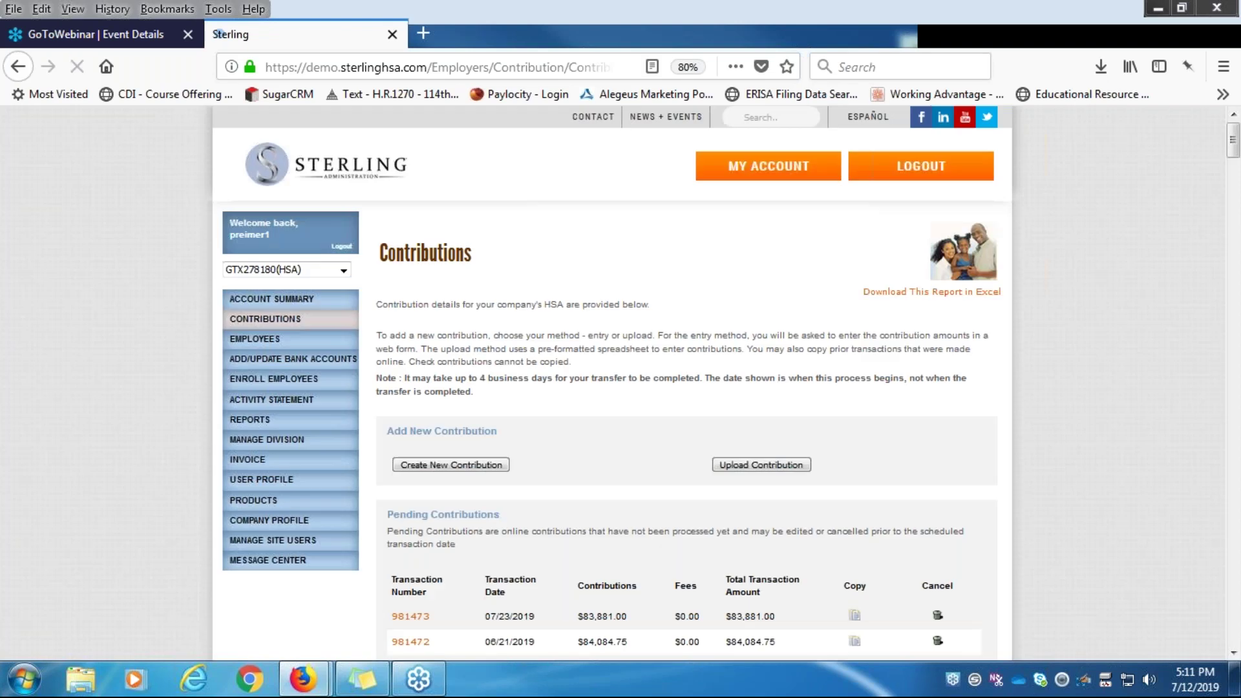
left_click(774, 467)
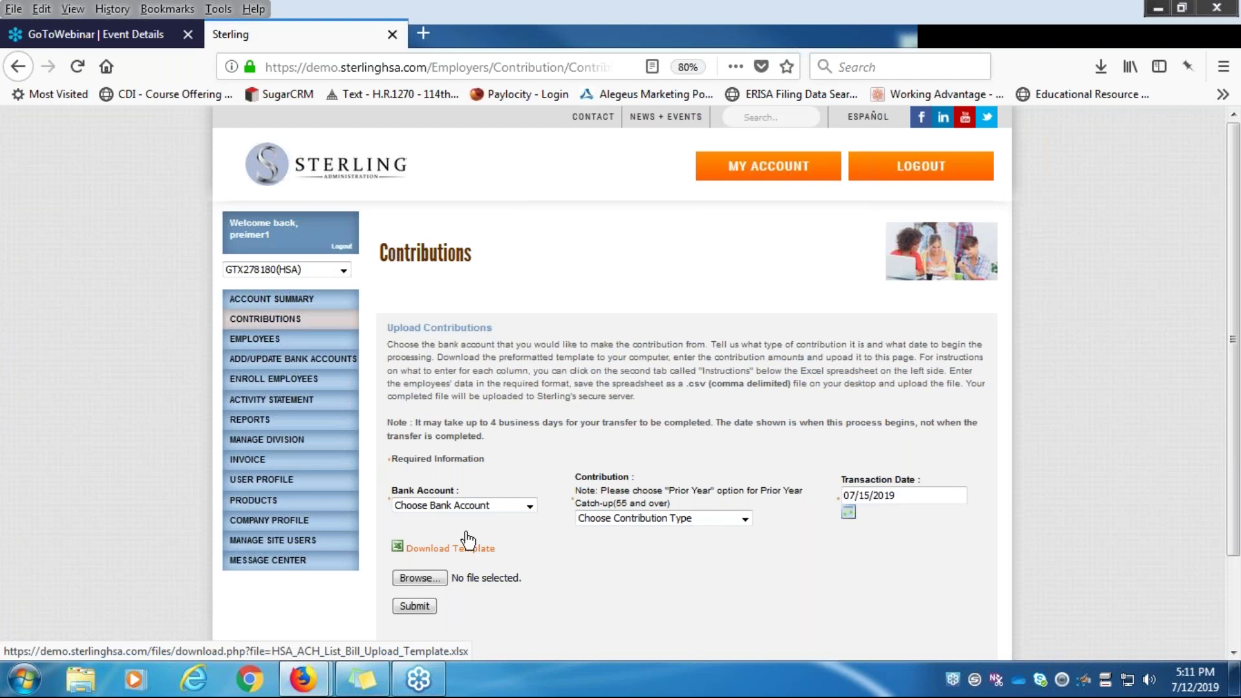
Set the upload type to Initial Contribution and download HSA_ACH_List_Bill_Upload_Template.xlsx.
left_click(490, 505)
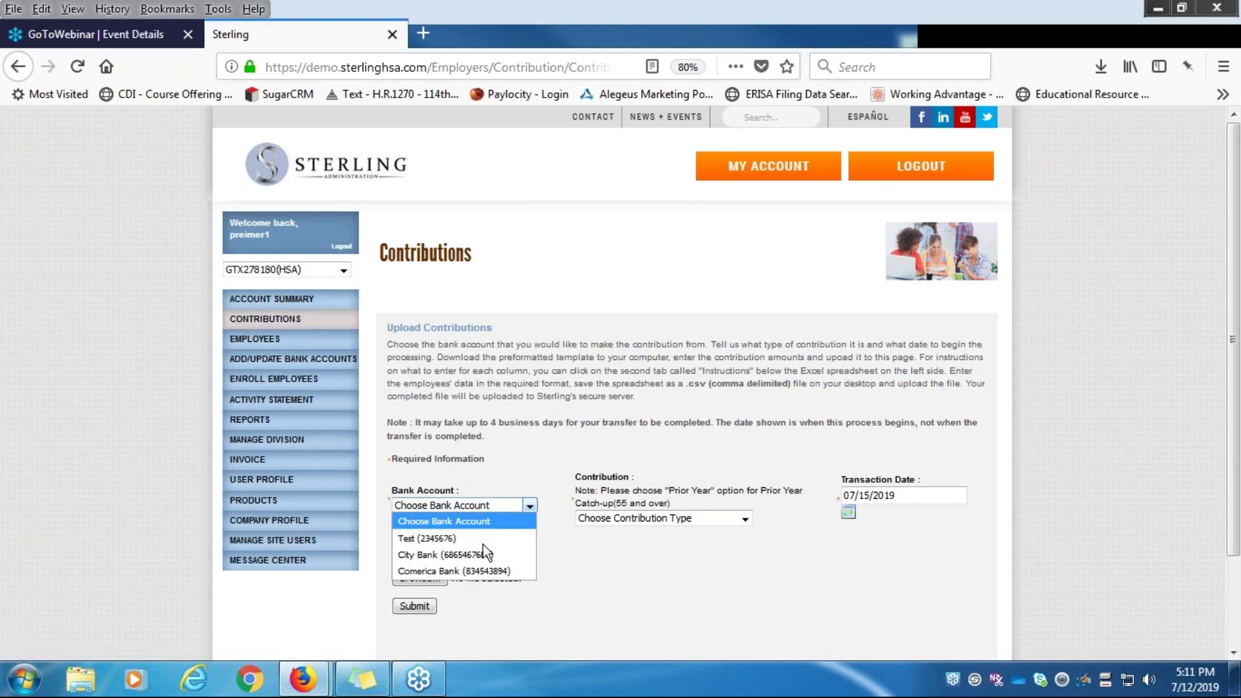
left_click(725, 533)
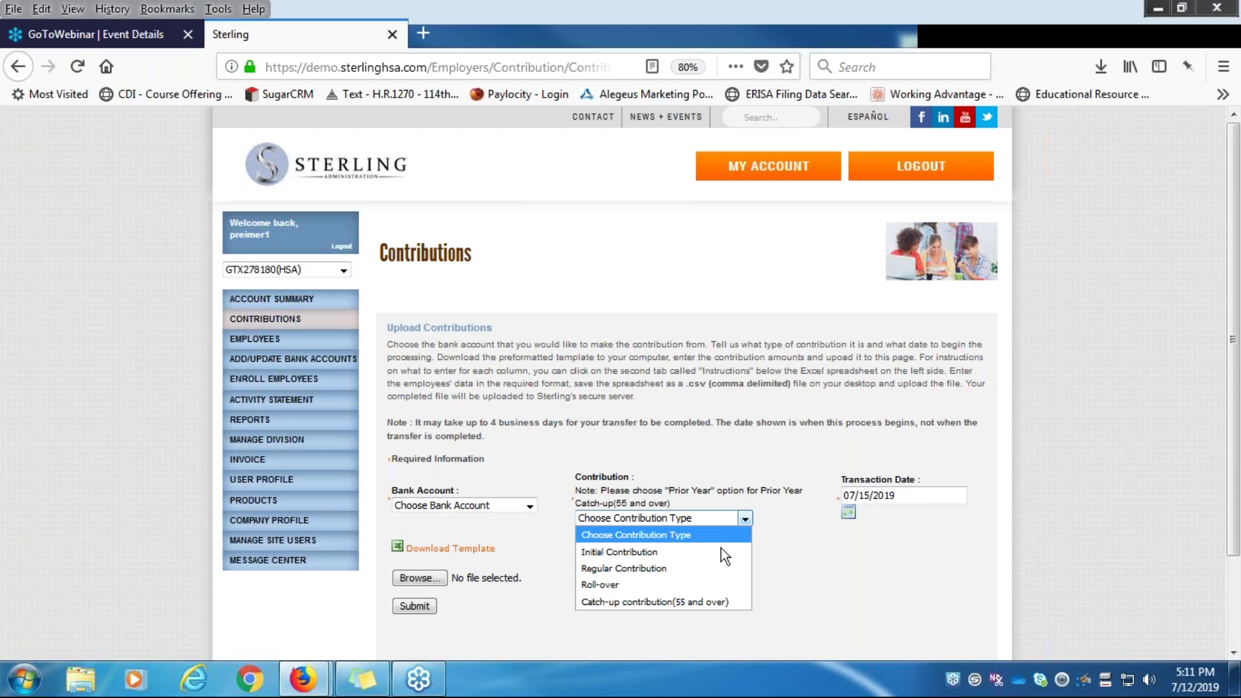
left_click(754, 548)
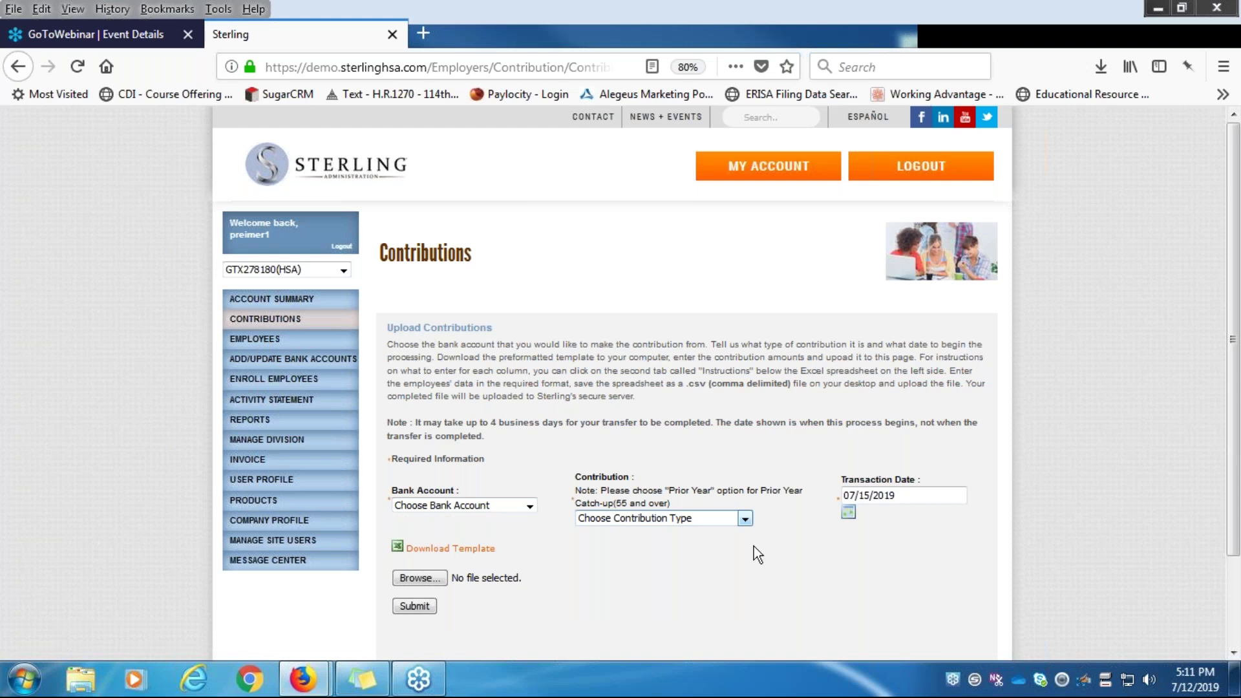
left_click(913, 496)
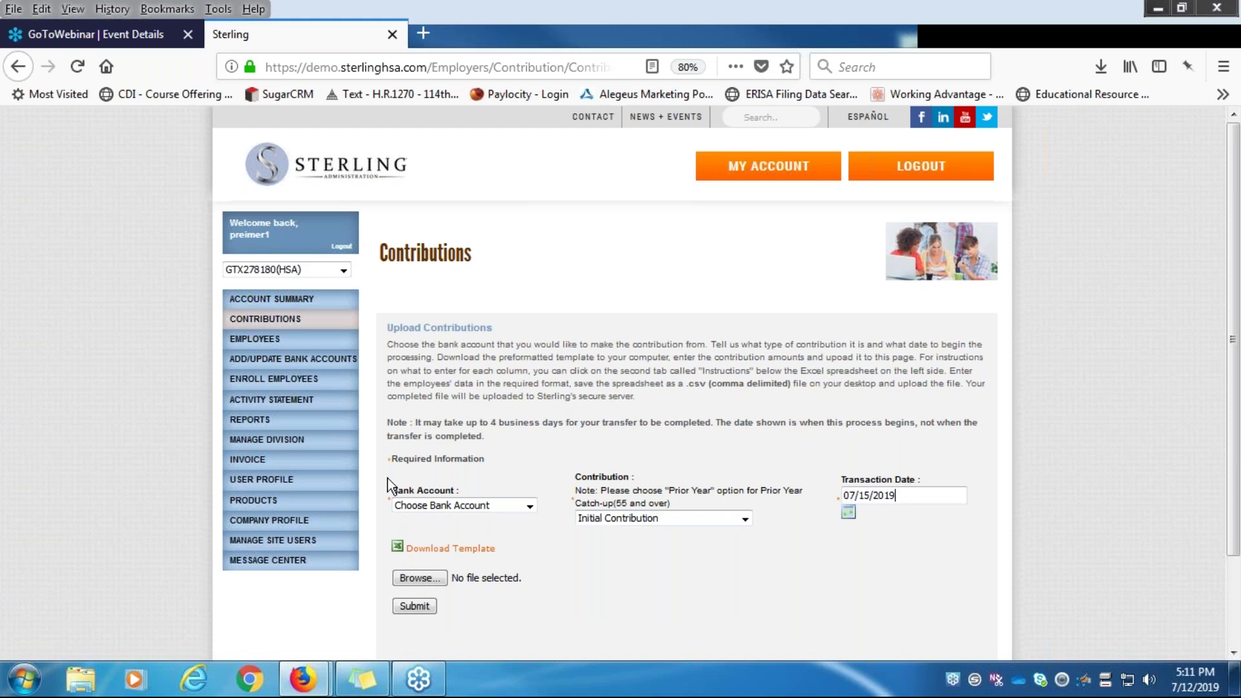
left_click(442, 551)
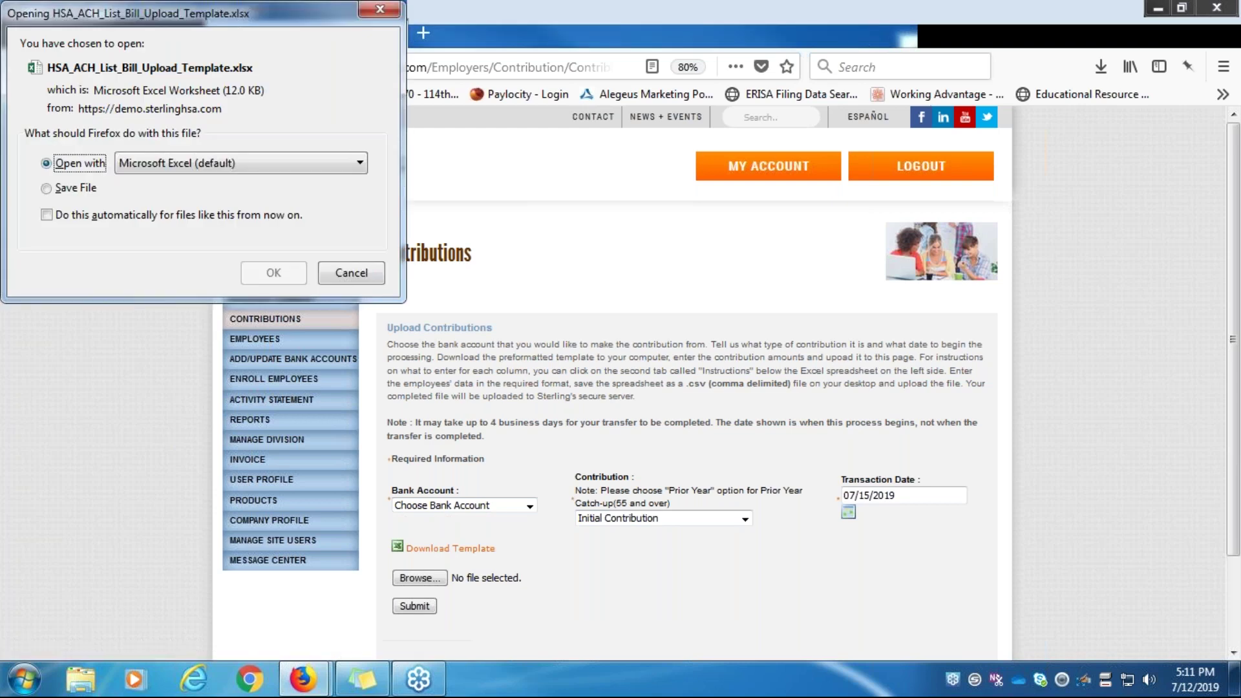
Open HSA_ACH_List_Bill_Upload_Template.xlsx with Microsoft Excel, the default choice.
key("Return")
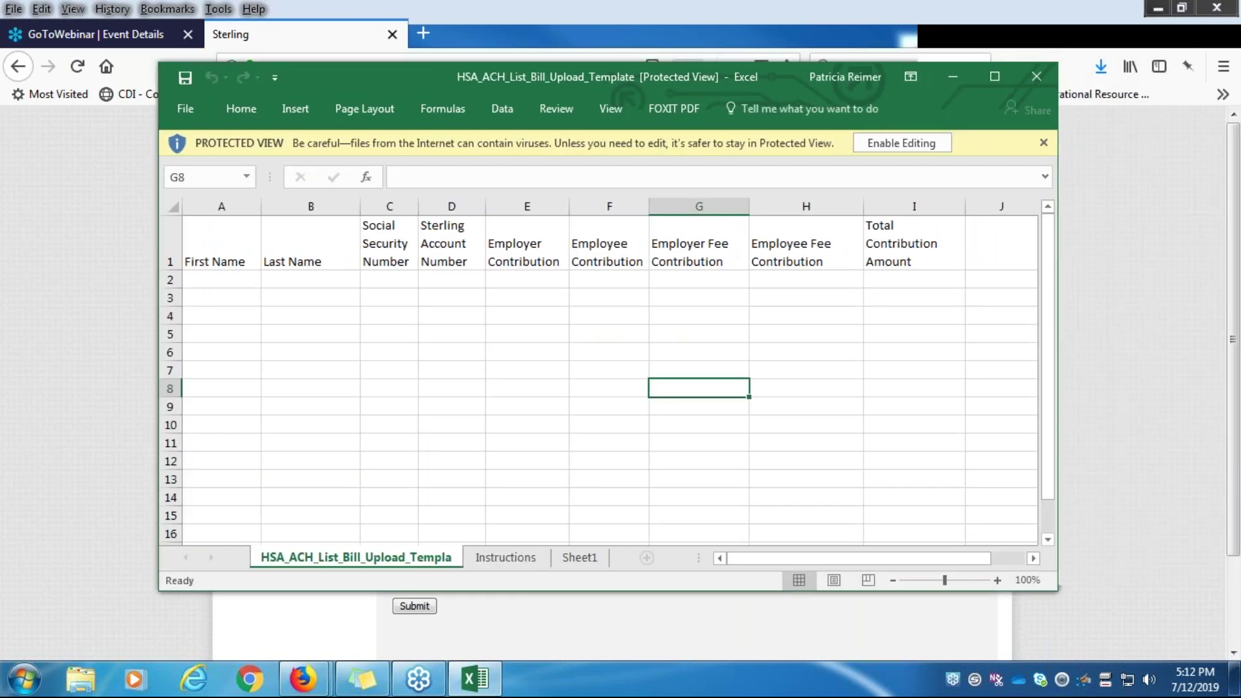
left_click(219, 279)
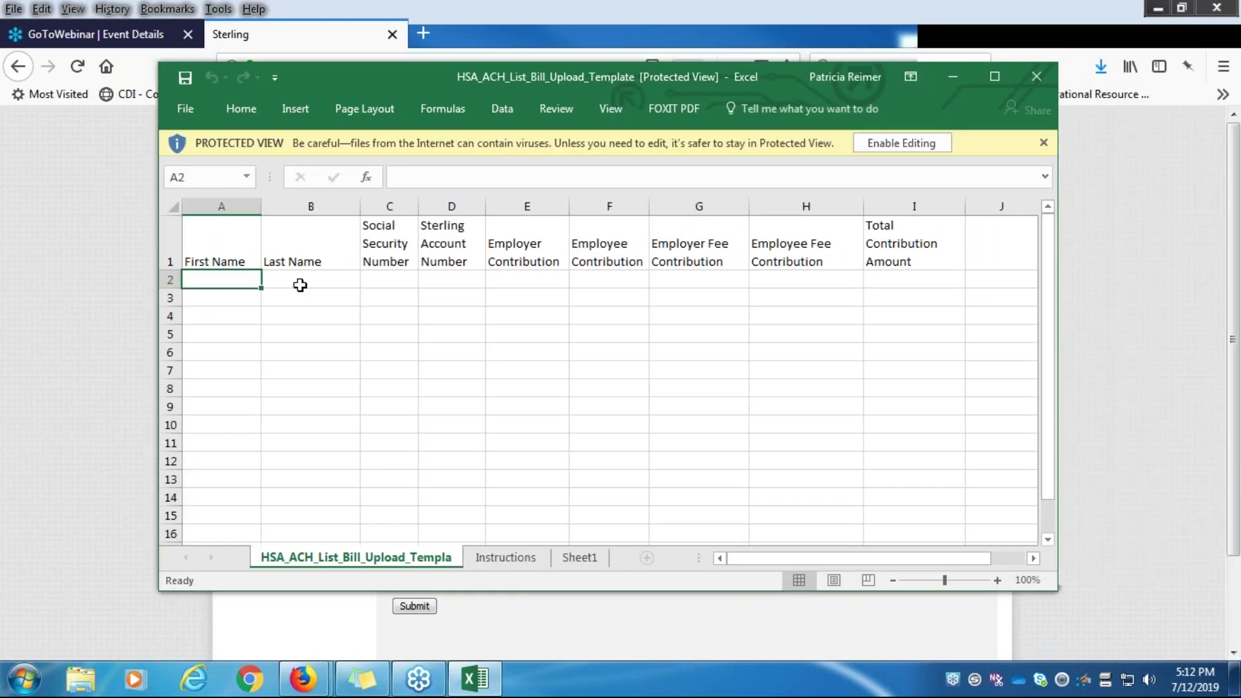
left_click(389, 278)
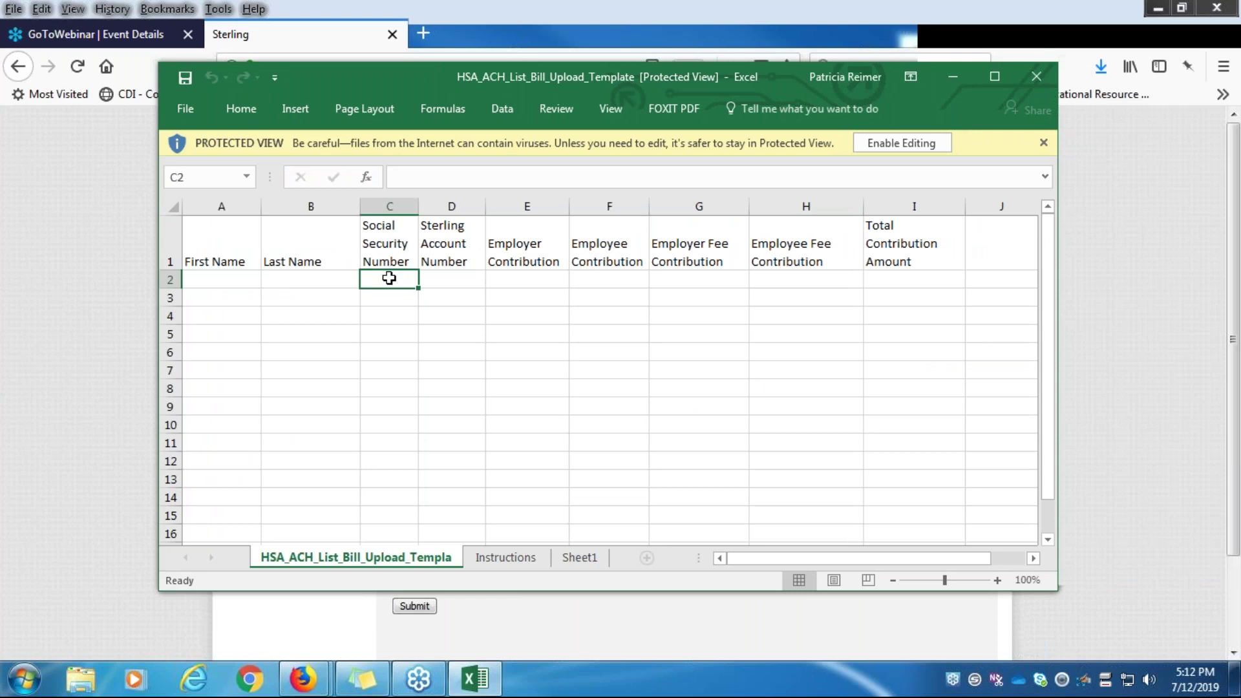
left_click(542, 279)
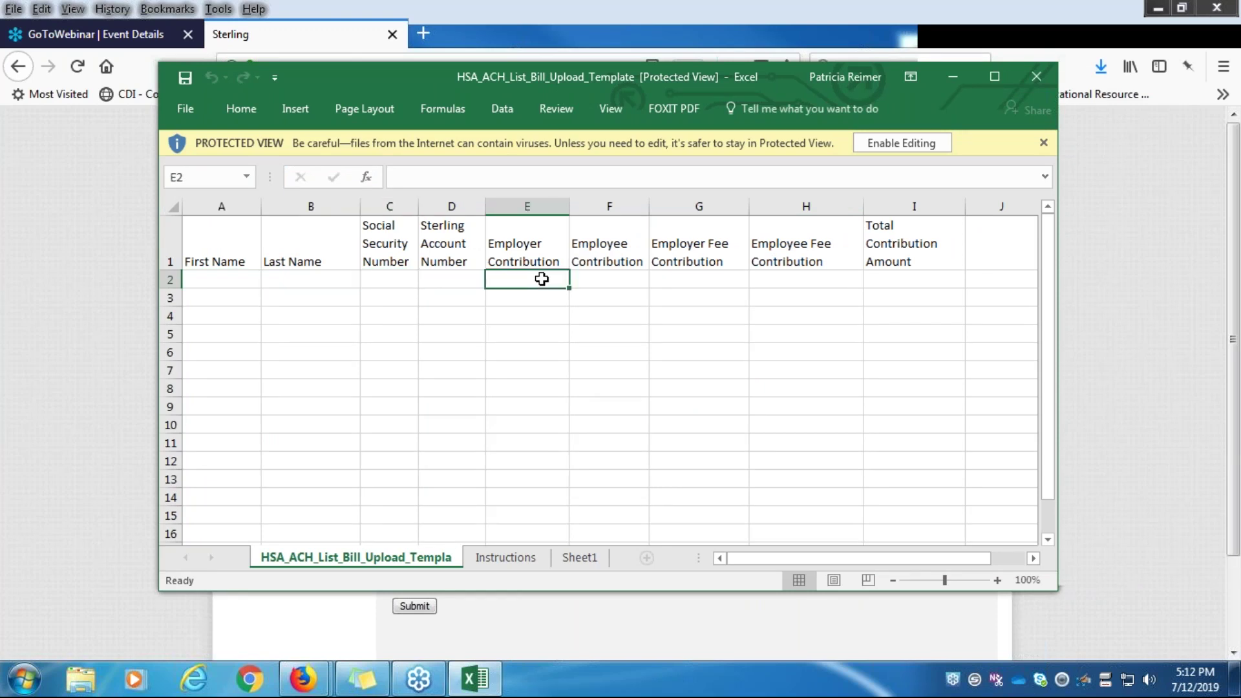
left_click(595, 286)
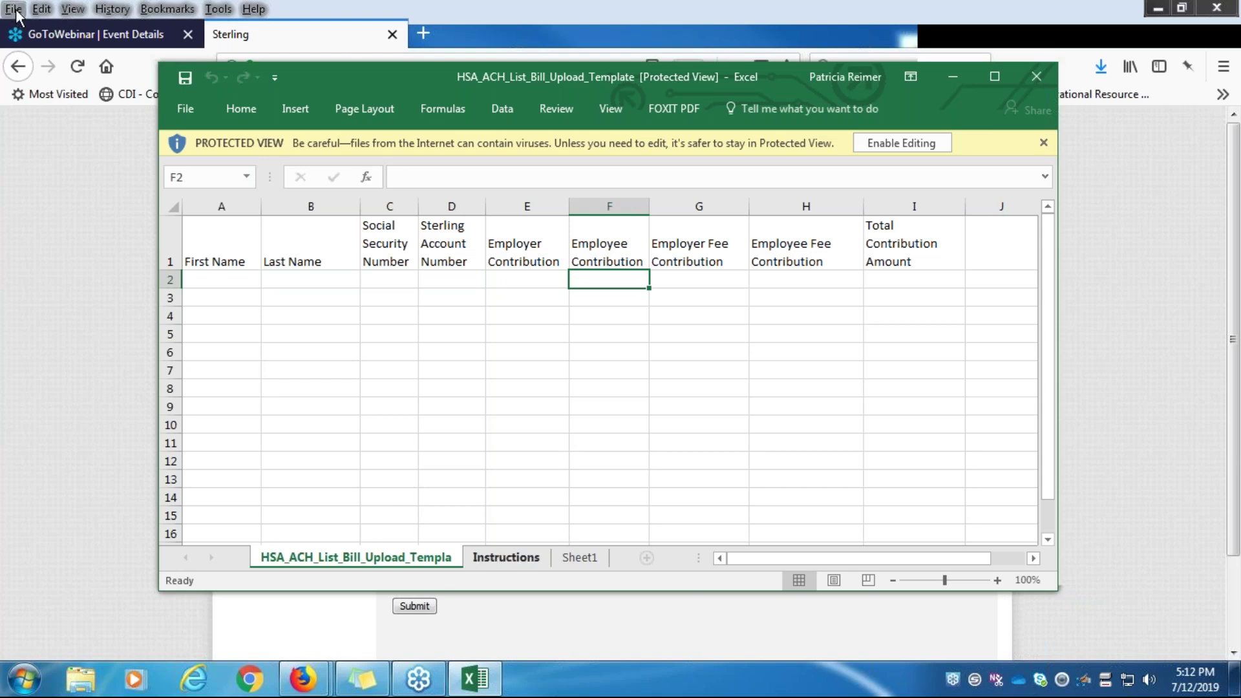
left_click(497, 556)
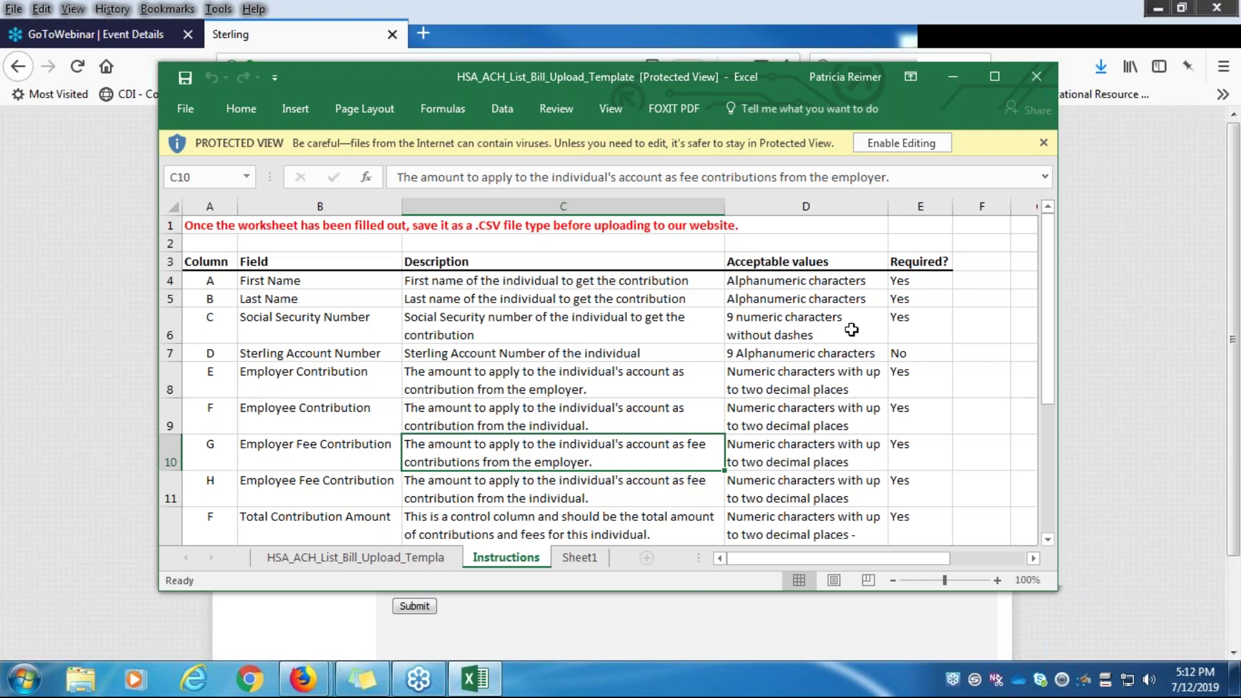
left_click(852, 331)
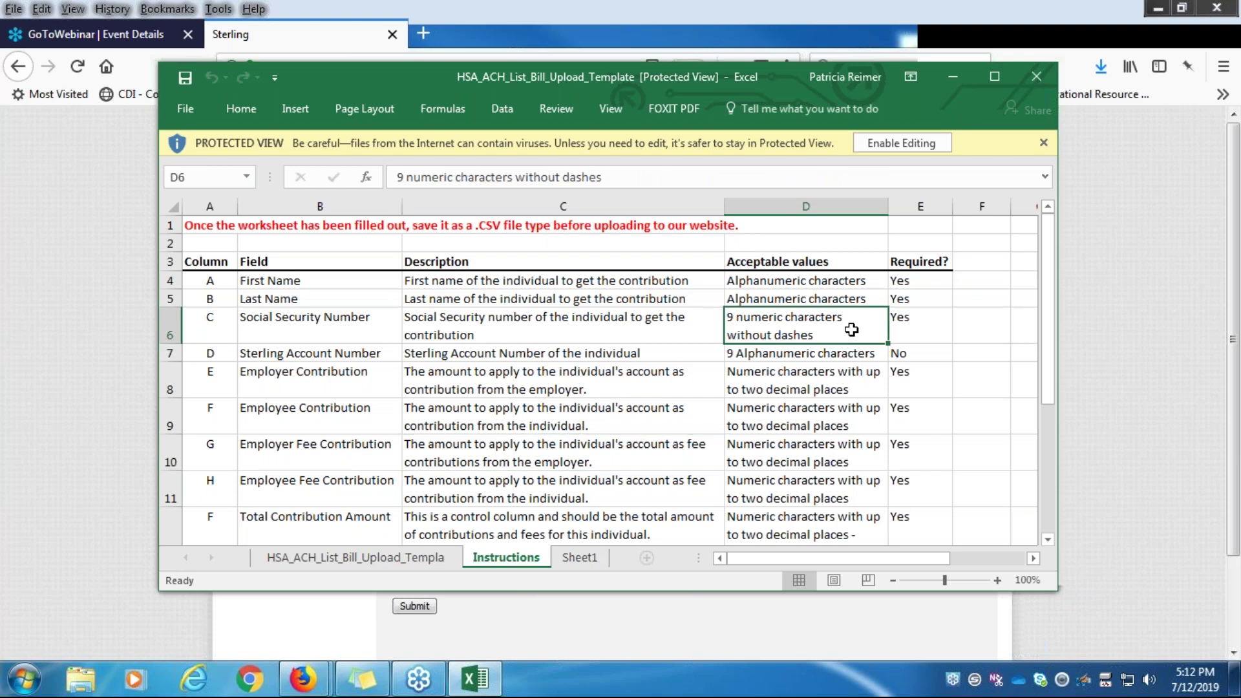
left_click(908, 354)
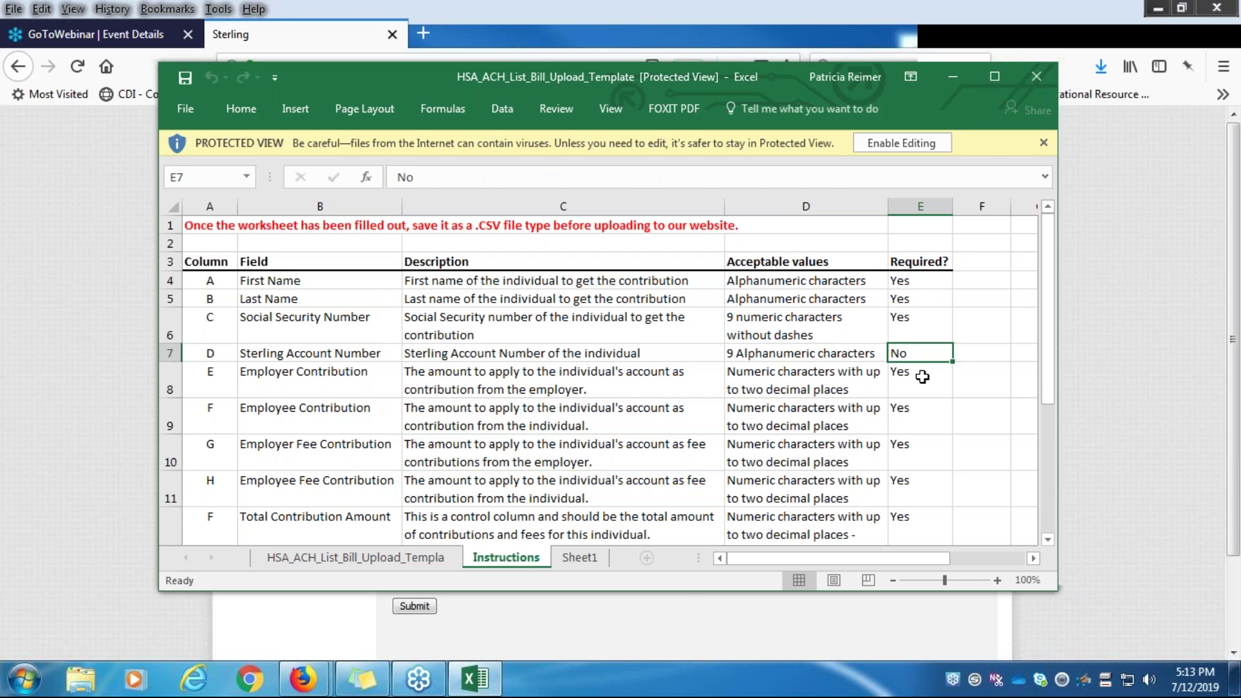
left_click(808, 321)
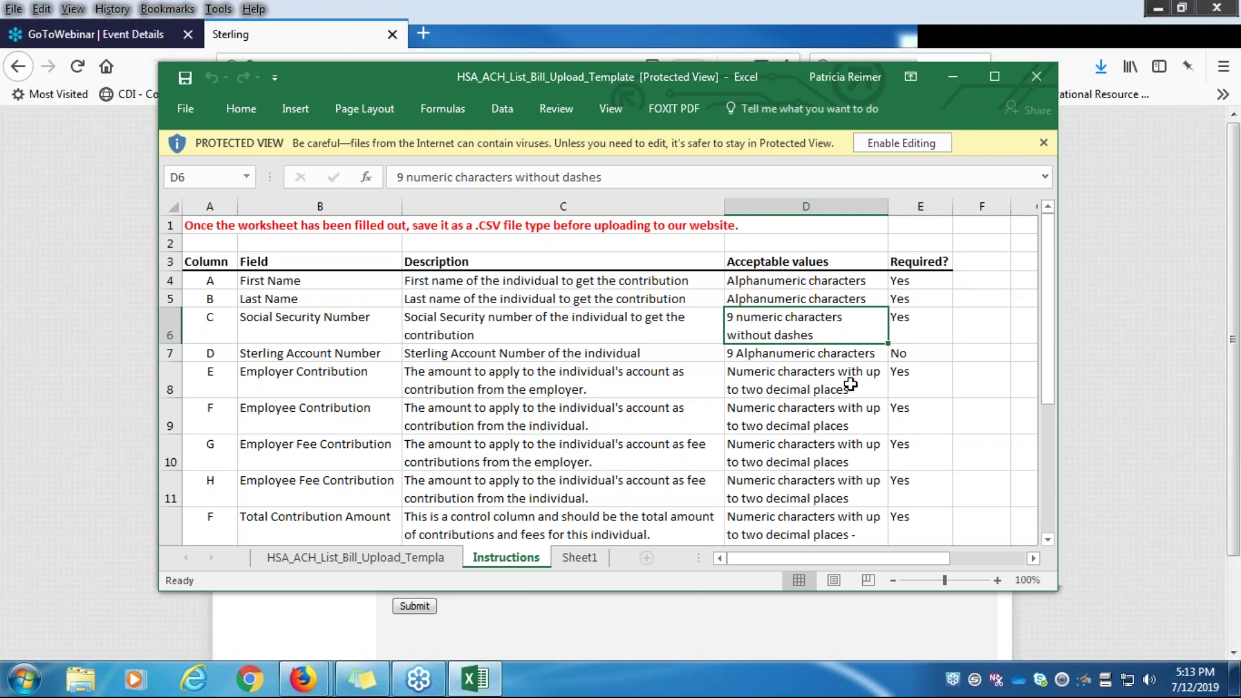
left_click(421, 560)
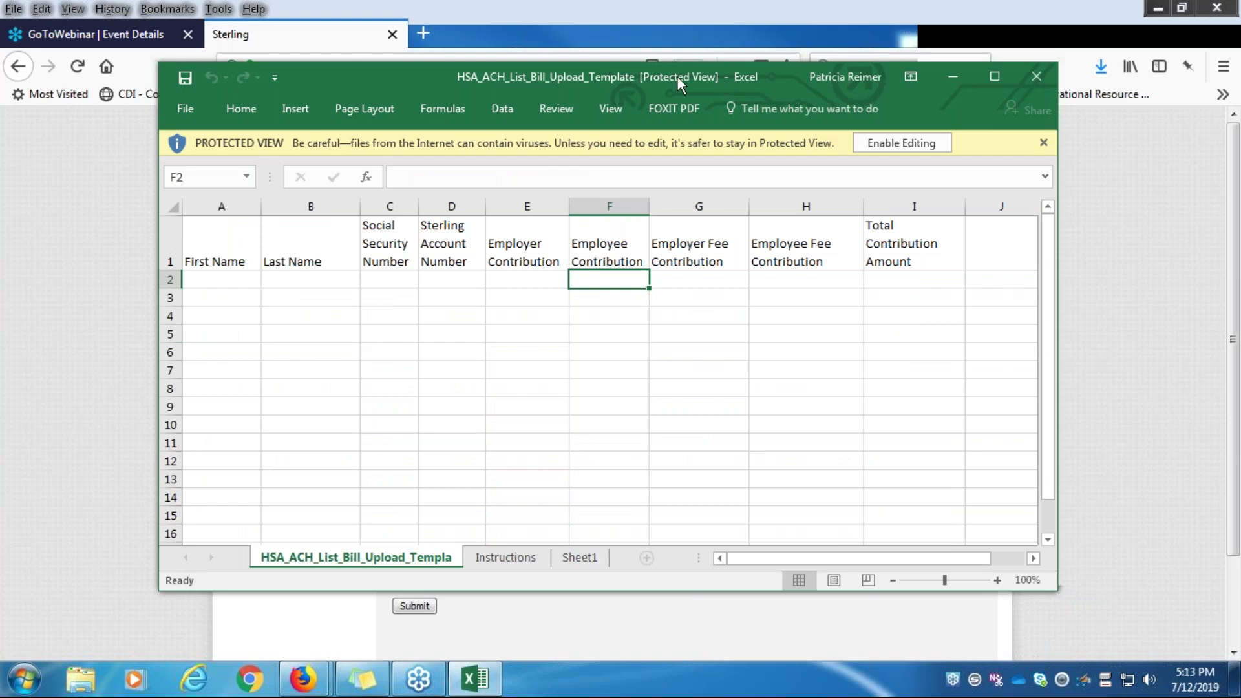
Close the Excel template and return to the portal's Contributions overview.
left_click_drag(678, 76, 638, 81)
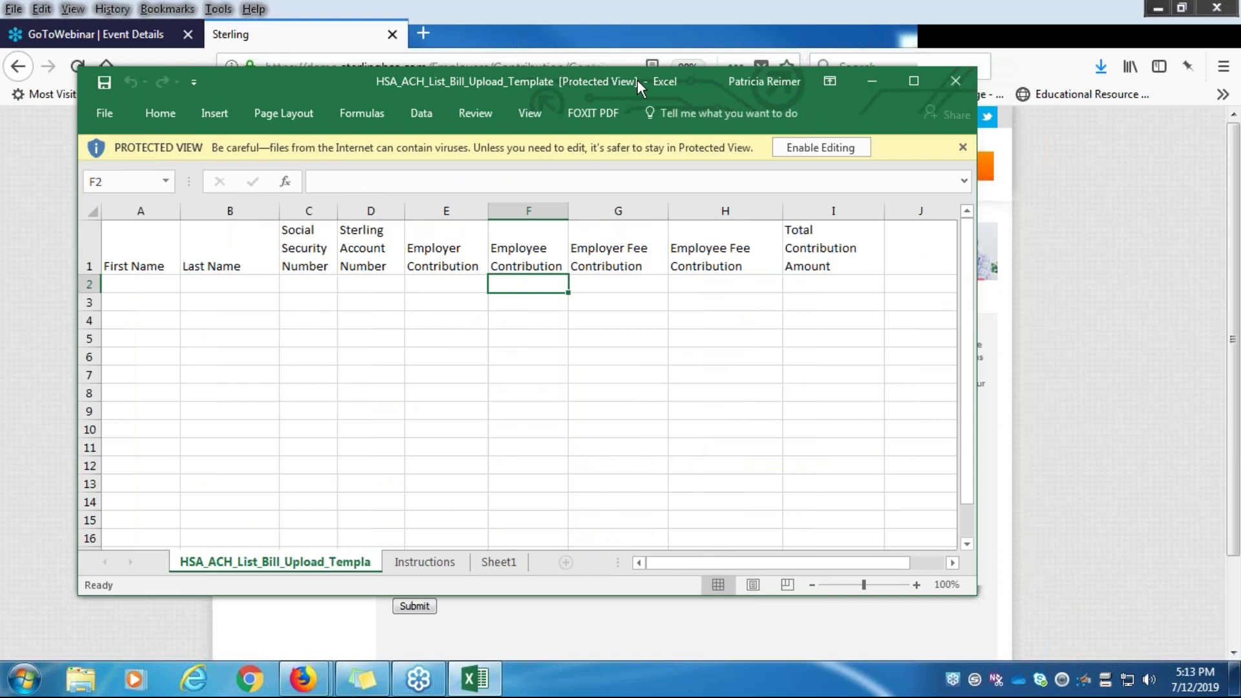
left_click_drag(588, 81, 536, 81)
left_click(956, 81)
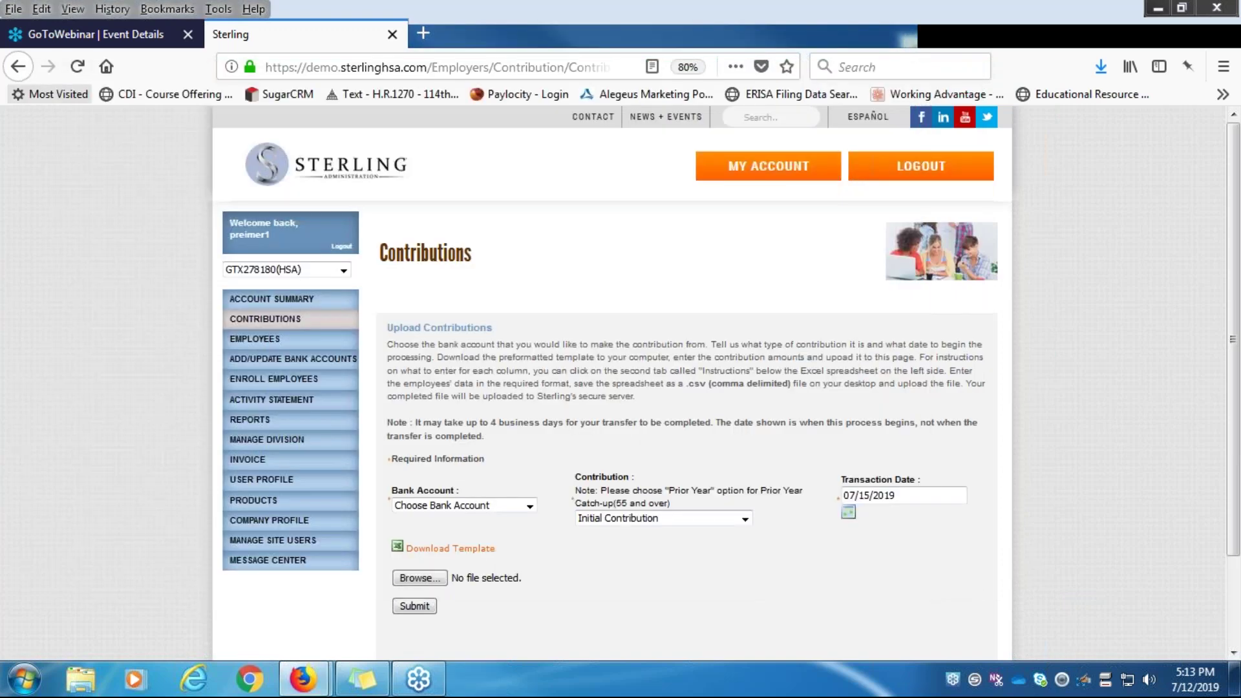
left_click(272, 320)
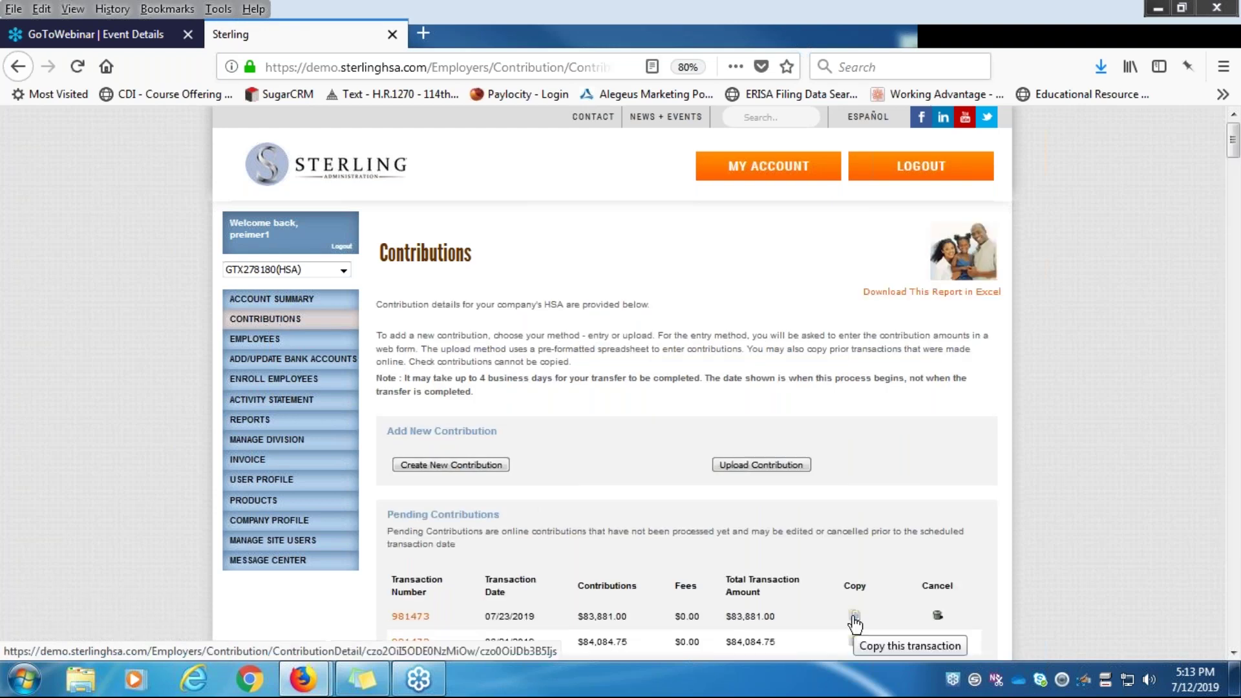
Copy pending transaction 981473 as a Regular Contribution and edit the first employee's amounts.
left_click(854, 617)
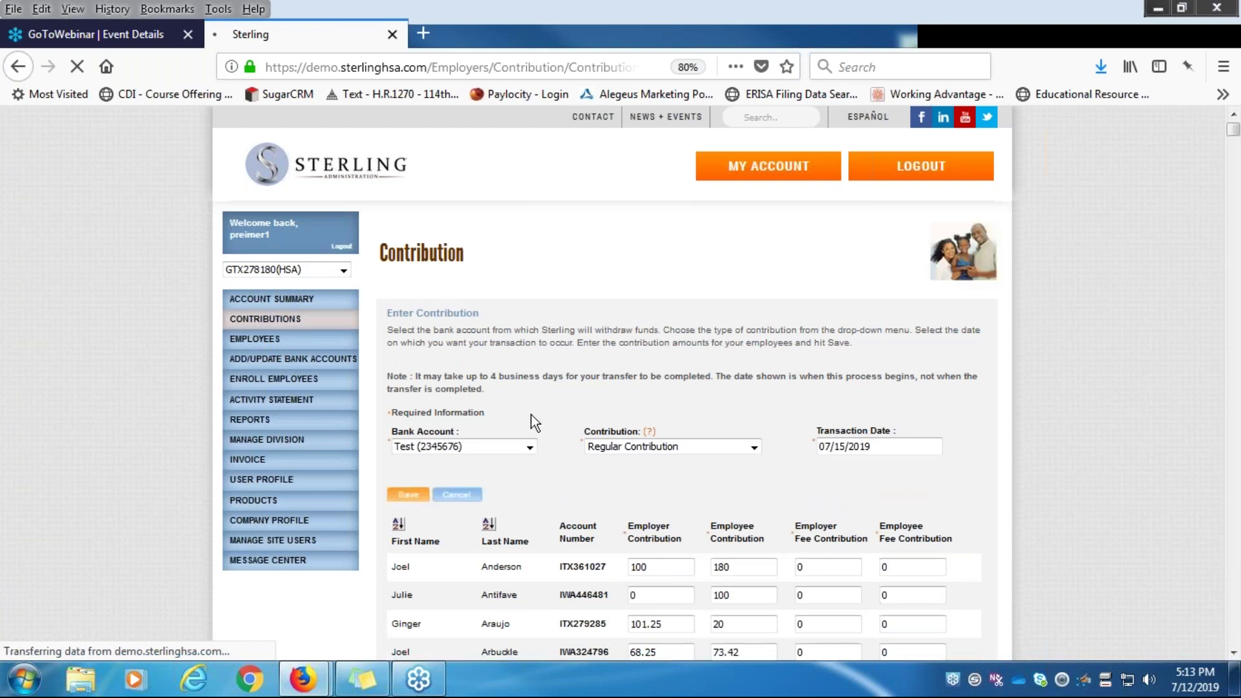
left_click(753, 446)
left_click(886, 448)
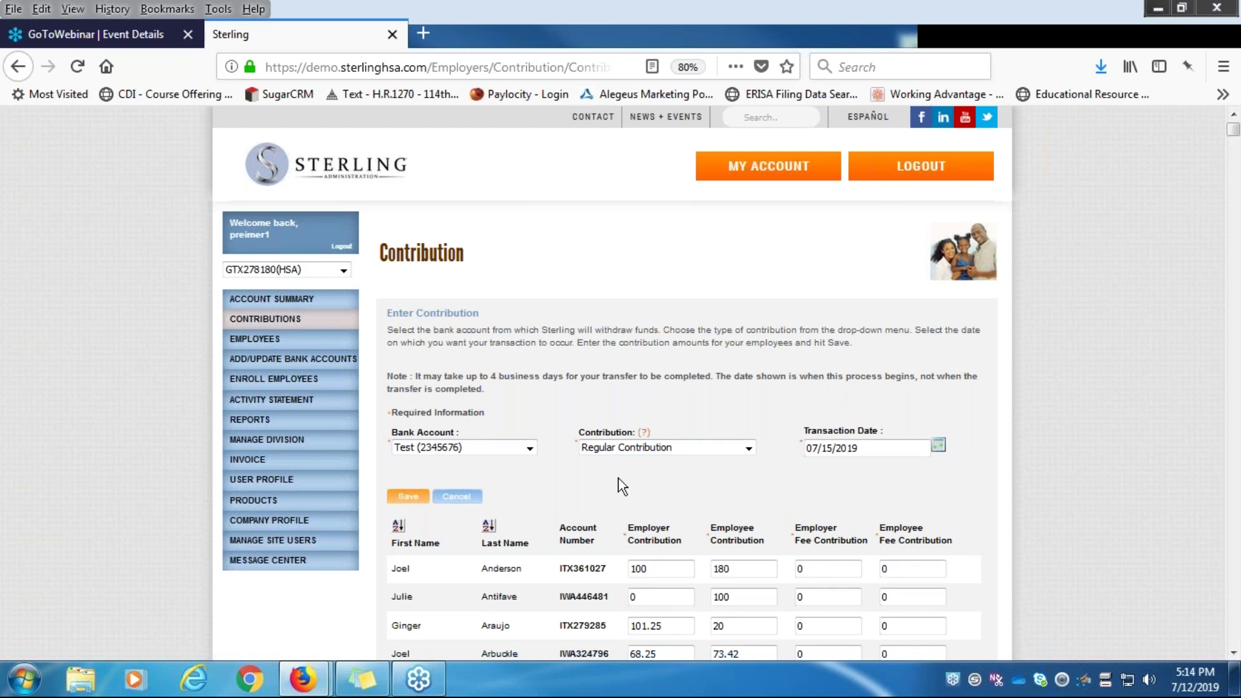
left_click(653, 569)
left_click(744, 569)
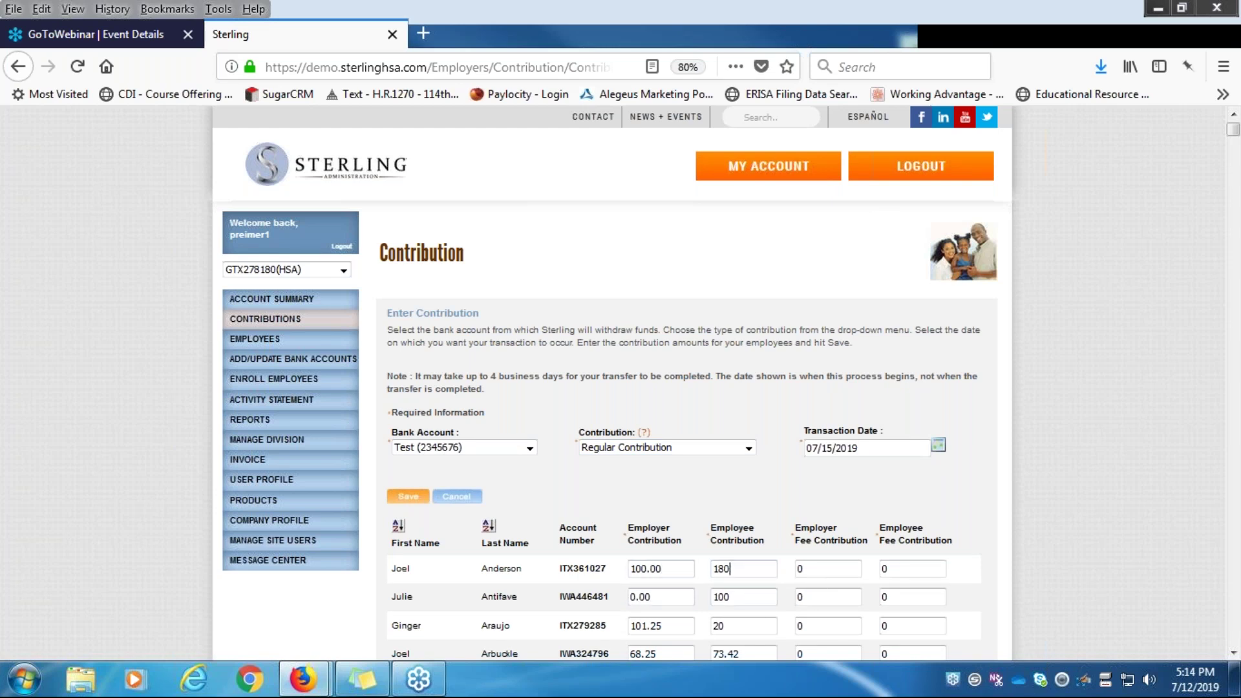